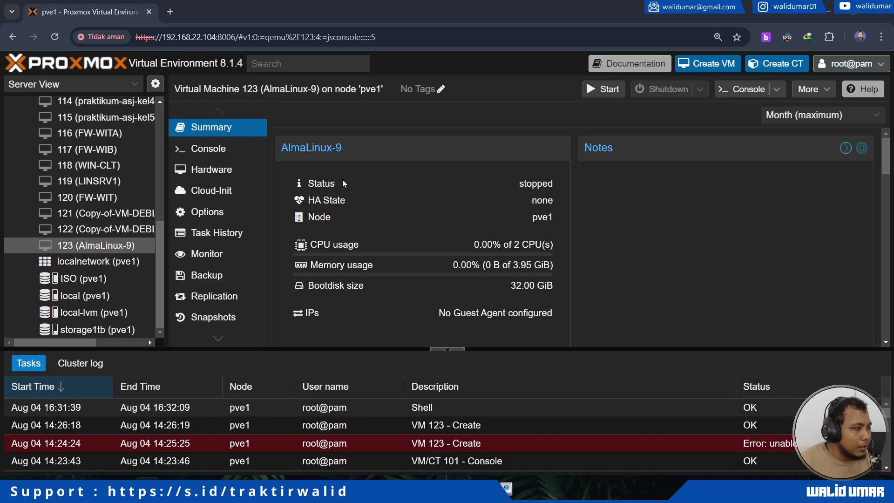
# Start the stopped VM 123 (AlmaLinux-9) from its noVNC console window.
pyautogui.click(745, 89)
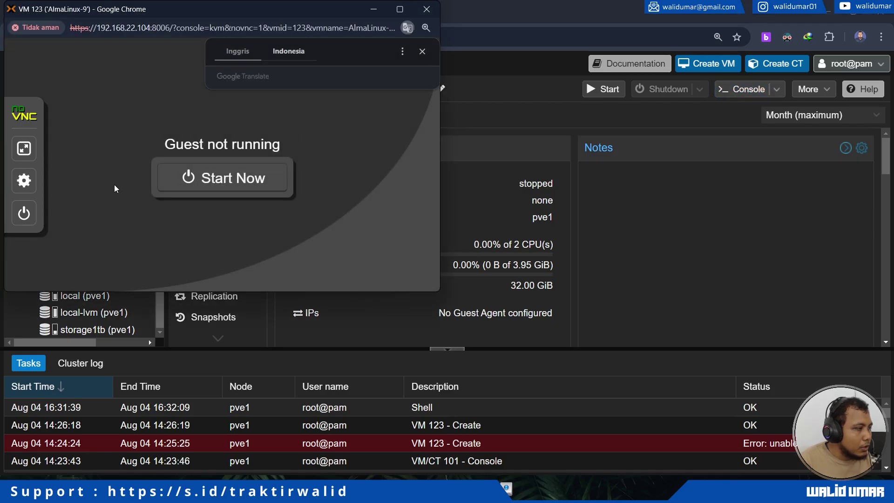
pyautogui.click(218, 179)
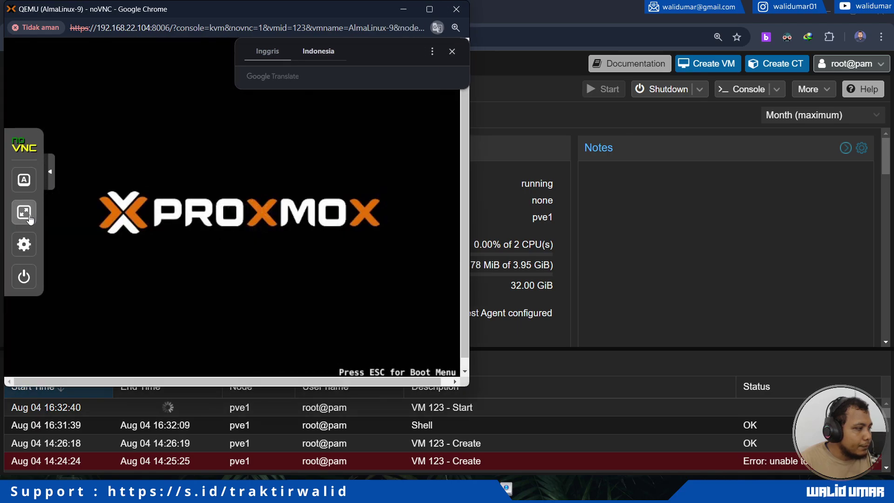
# In the fullscreen console, stop the boot countdown and boot Install AlmaLinux 9.4.
pyautogui.click(24, 211)
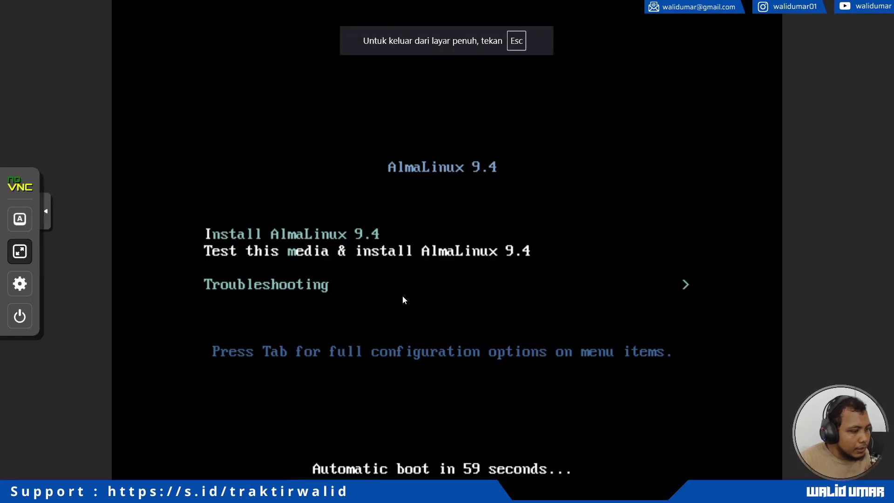
pyautogui.press('Down')
pyautogui.press('Up')
pyautogui.press('Up')
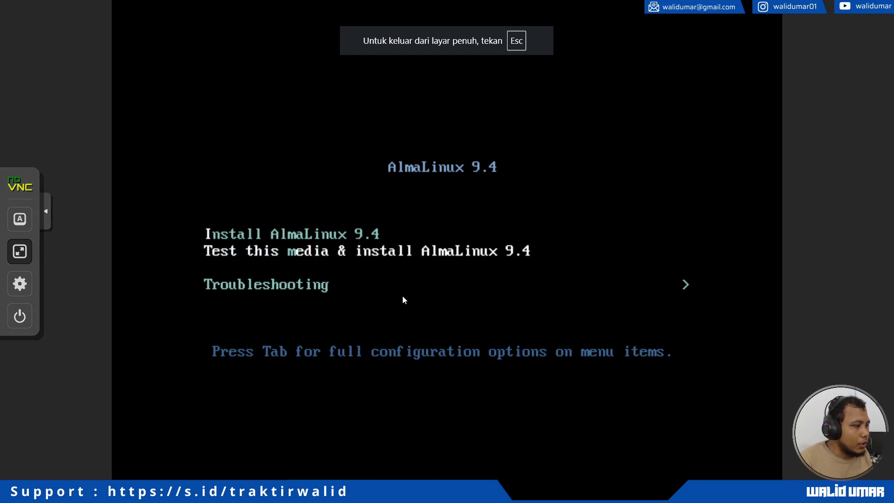
pyautogui.press('Return')
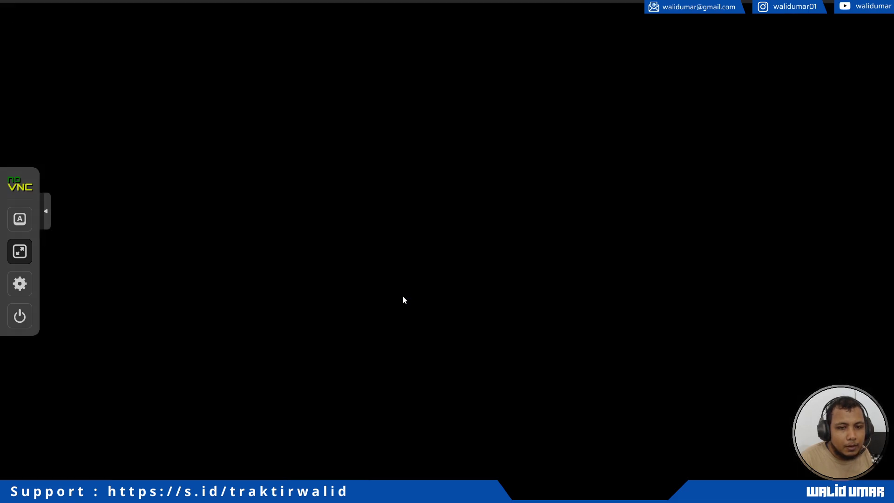
# Leave fullscreen, maximize the noVNC window, then minimize it to reveal Proxmox.
pyautogui.click(50, 216)
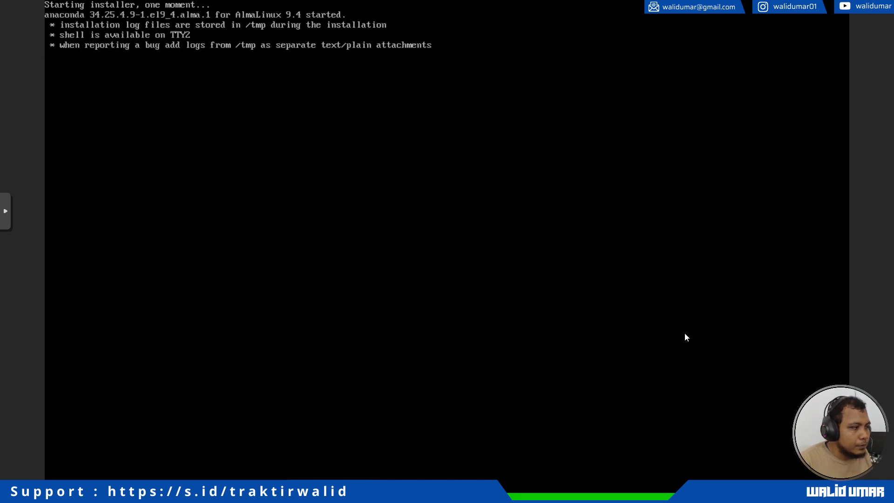
pyautogui.click(5, 221)
pyautogui.click(18, 250)
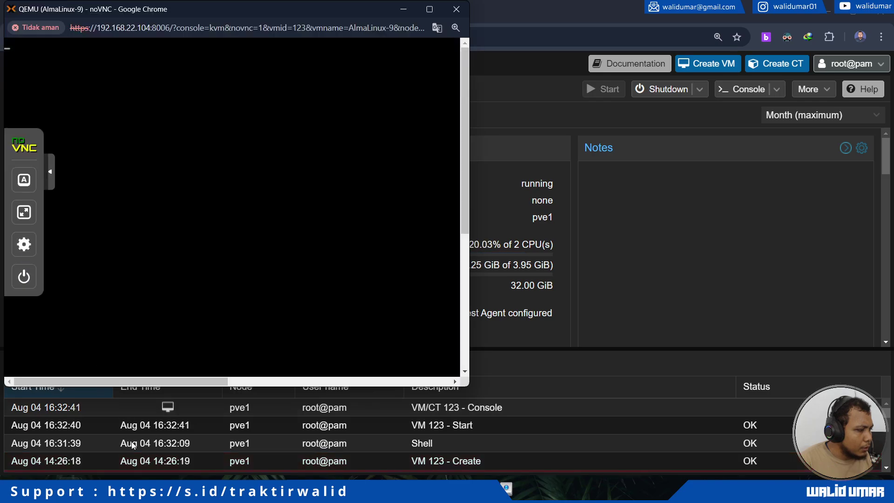
pyautogui.click(429, 8)
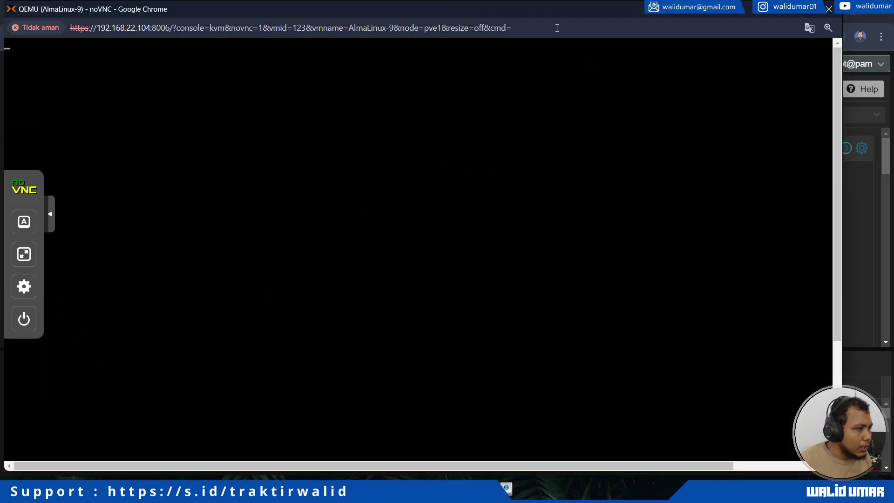
pyautogui.click(823, 10)
# Search Google for 'almalinux' in a new tab and open the official AlmaLinux OS site.
pyautogui.click(171, 11)
pyautogui.write('a')
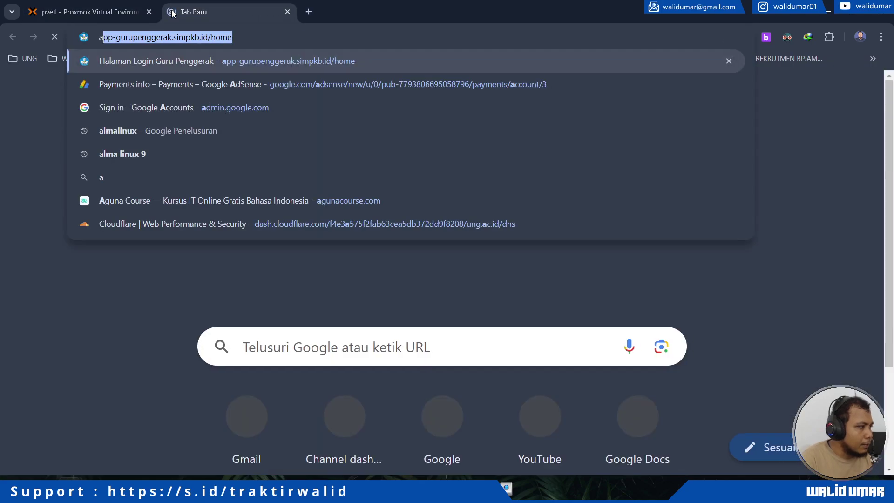
pyautogui.write('lmalinux')
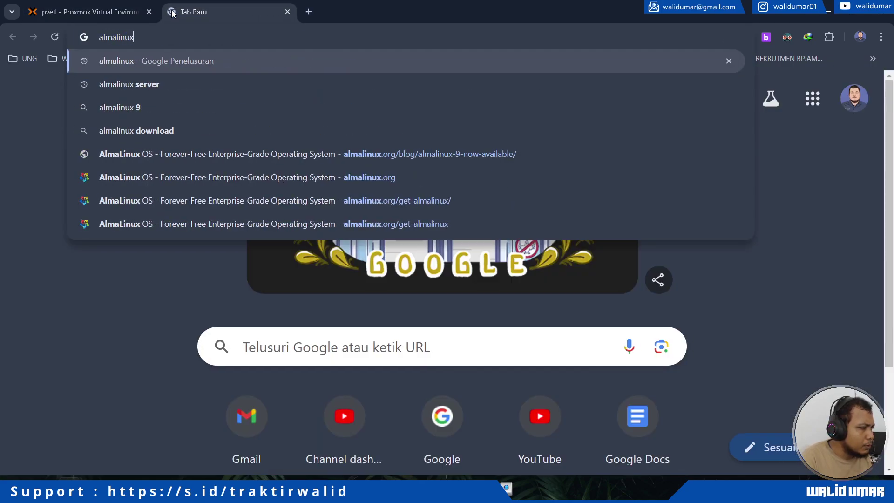
pyautogui.press('Return')
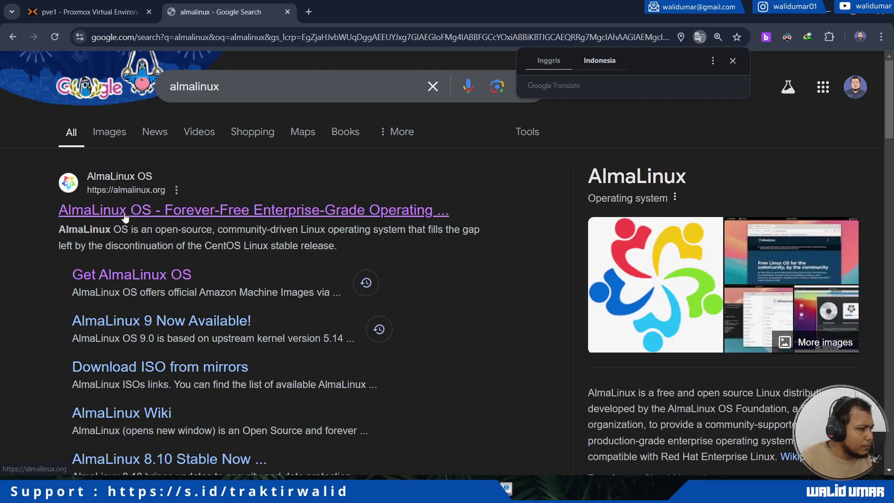
pyautogui.click(125, 211)
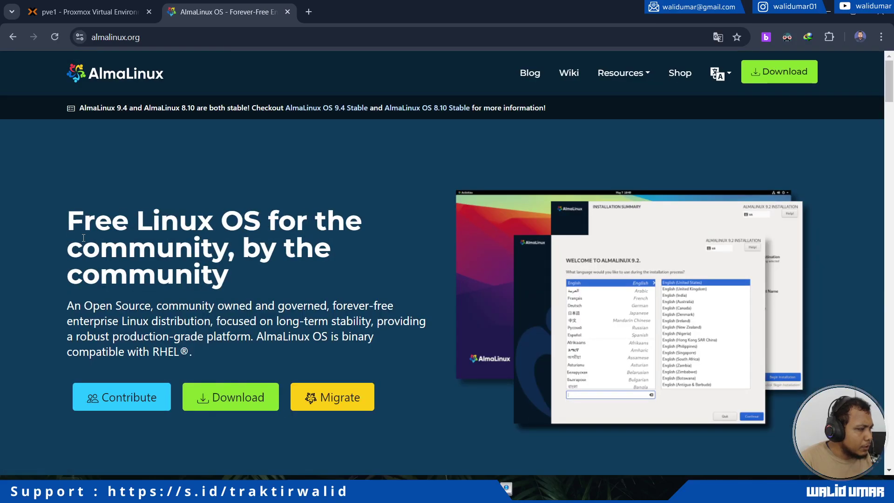
# Read through the almalinux.org home page and open the AlmaLinux migration guide.
pyautogui.moveTo(83, 238); pyautogui.dragTo(139, 270)
pyautogui.click(143, 271)
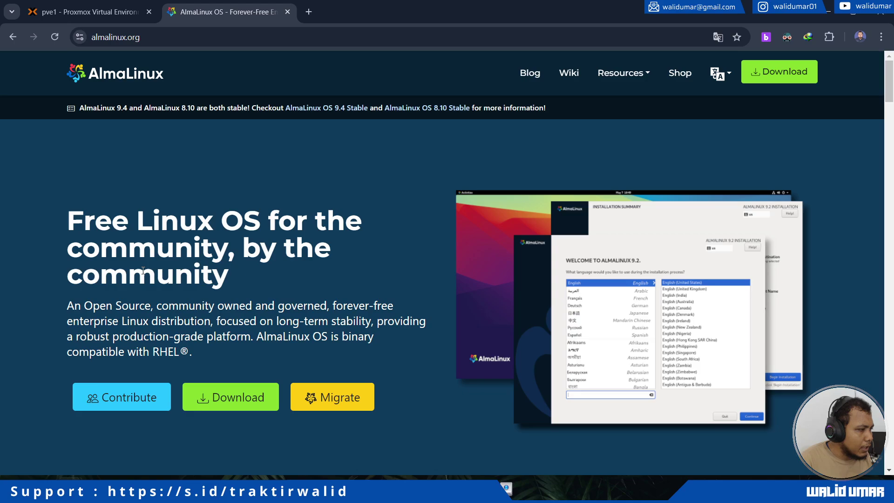
pyautogui.scroll(-1, 142, 271)
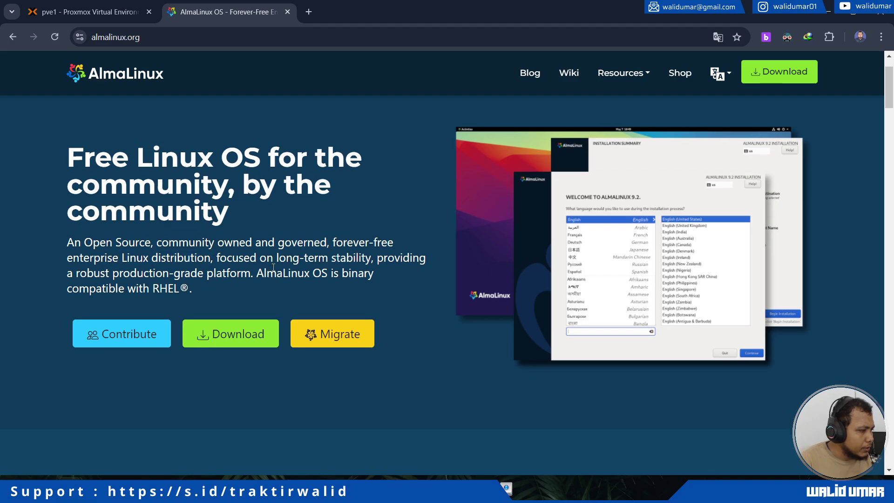
pyautogui.scroll(-1, 209, 280)
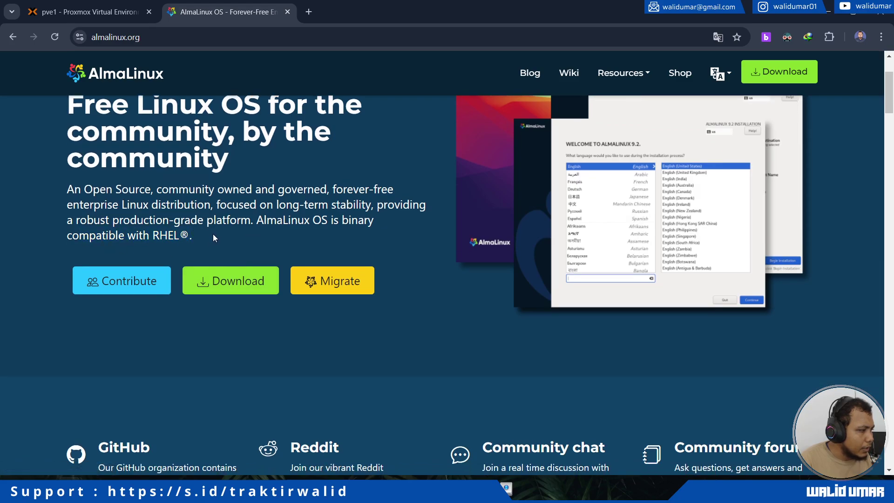
pyautogui.scroll(-2, 213, 237)
pyautogui.scroll(-5, 213, 236)
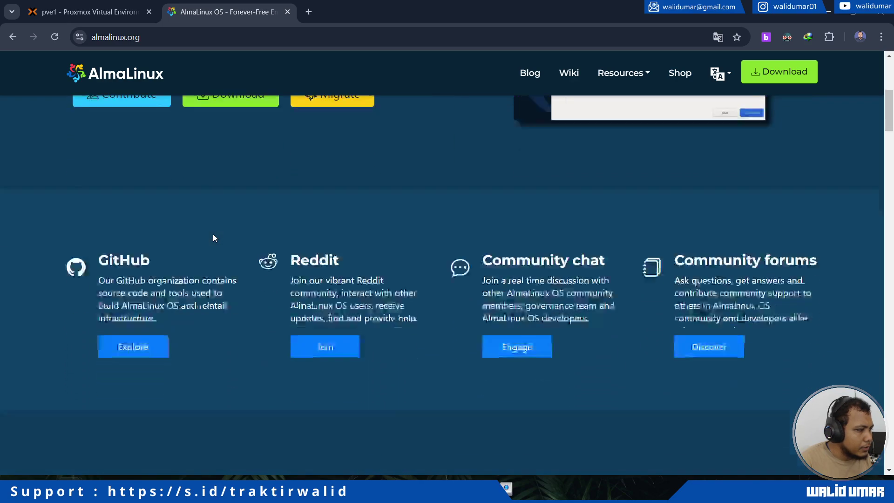
pyautogui.scroll(-2, 214, 238)
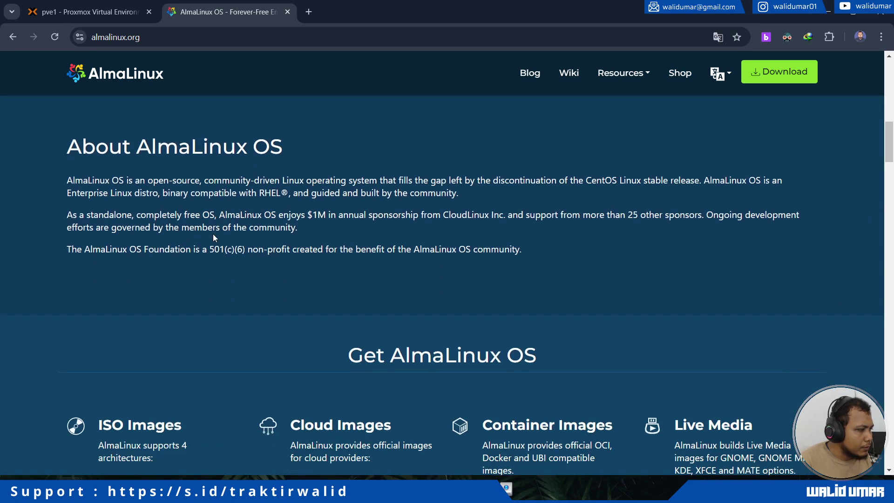
pyautogui.scroll(-4, 286, 252)
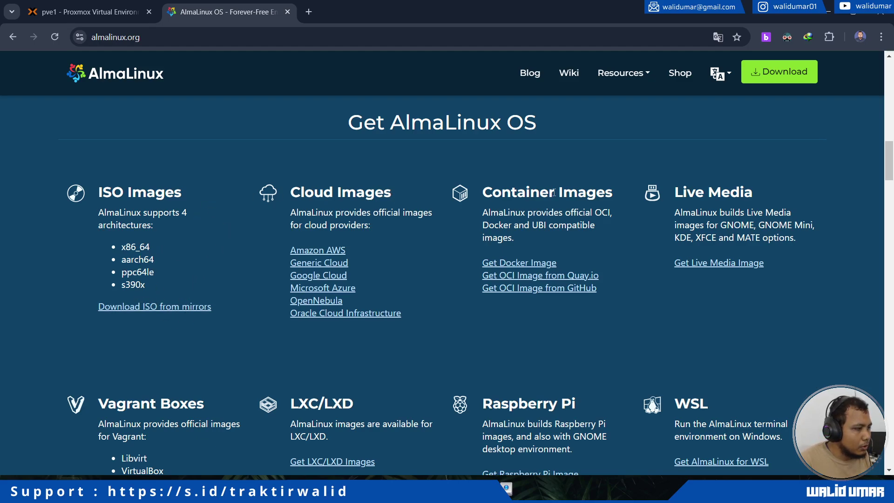
pyautogui.scroll(20, 645, 216)
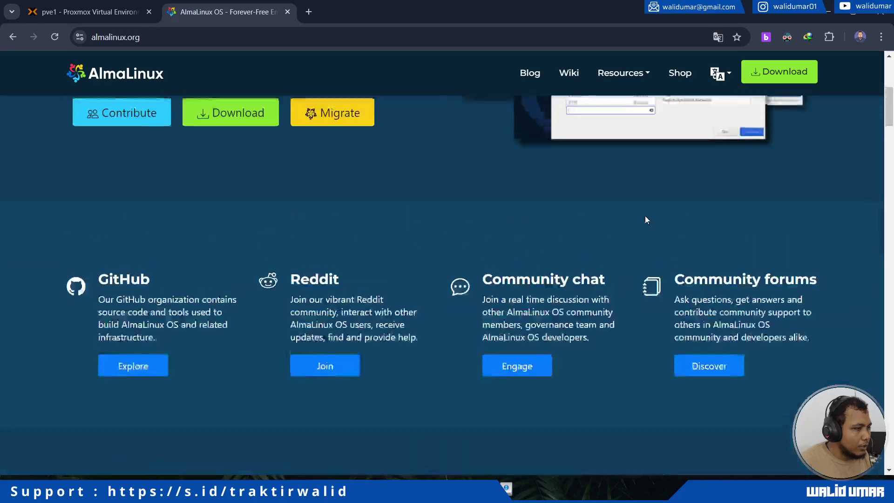
pyautogui.scroll(1, 411, 243)
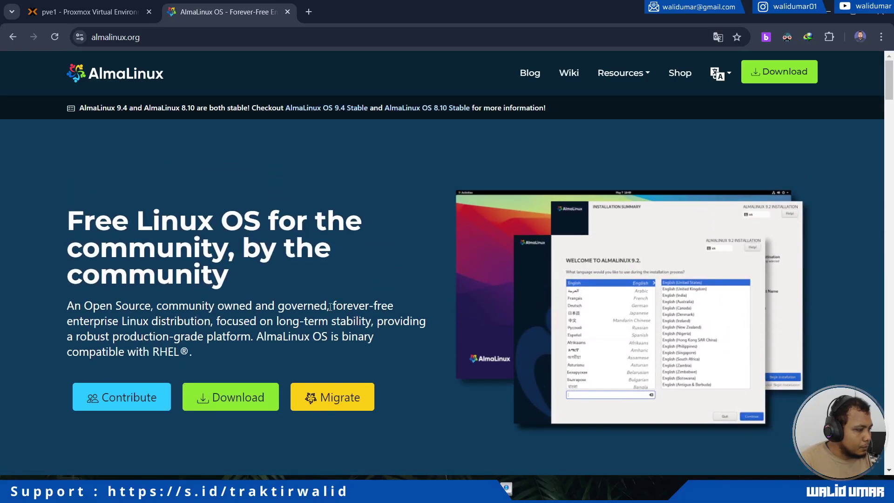
pyautogui.click(347, 398)
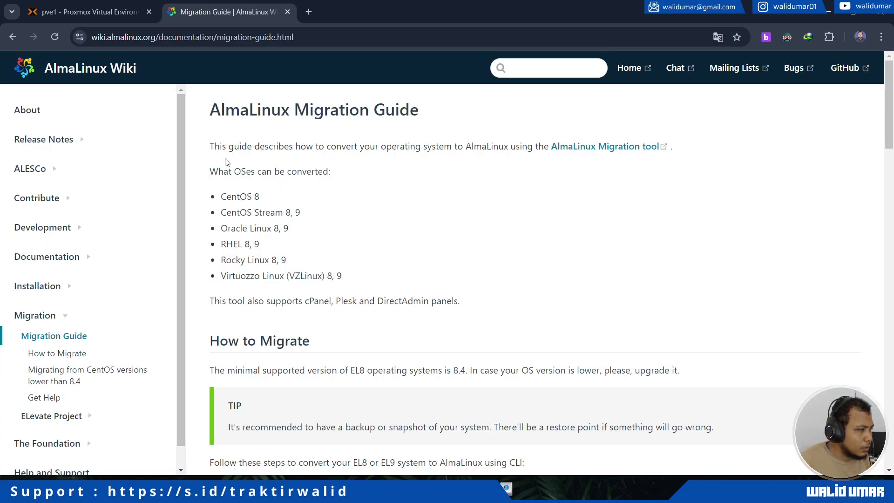
# Read the Migration Guide intro and its list of supported OSes like CentOS 8 and Stream 8/9.
pyautogui.moveTo(228, 162); pyautogui.dragTo(306, 201)
pyautogui.click(359, 236)
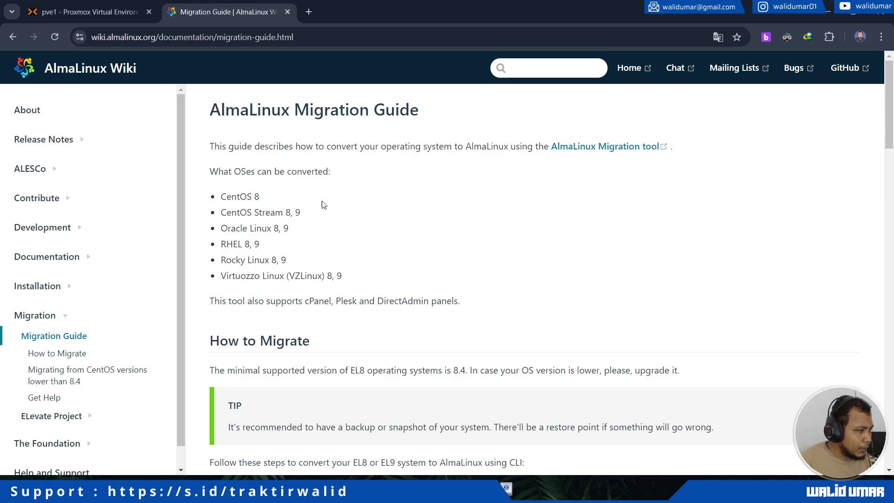
pyautogui.scroll(-7, 296, 225)
pyautogui.scroll(-2, 293, 226)
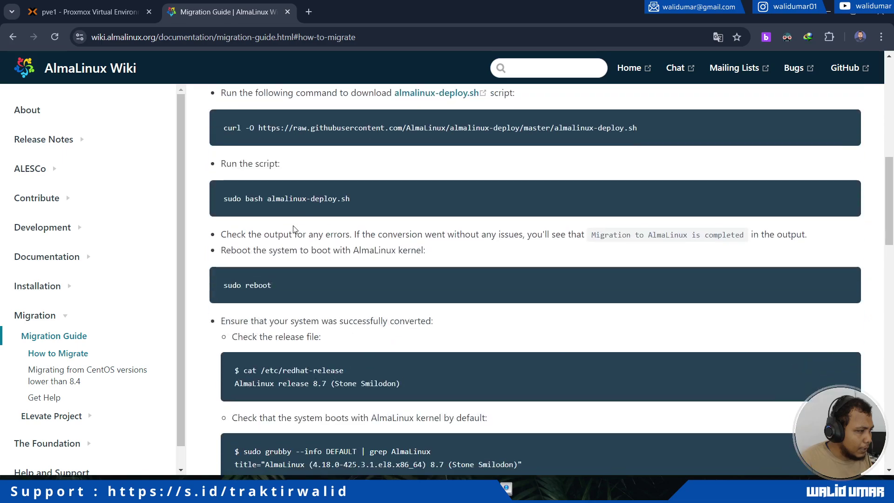
pyautogui.scroll(8, 292, 225)
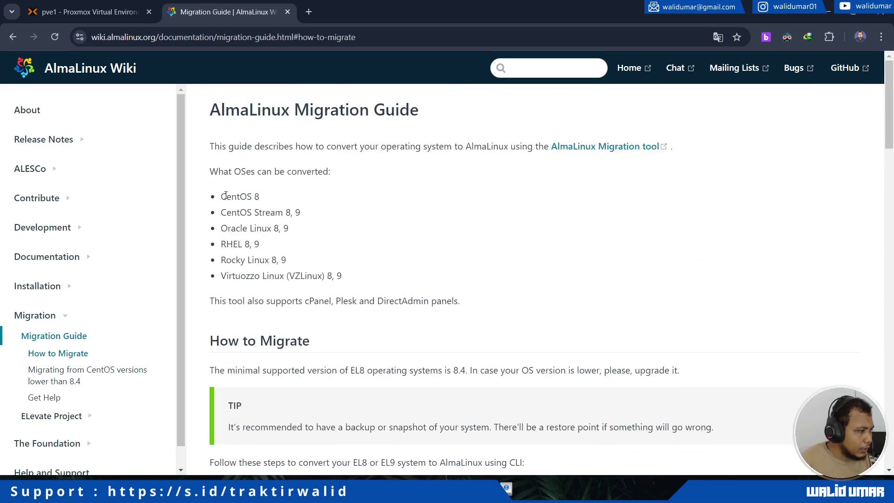
pyautogui.moveTo(222, 197); pyautogui.dragTo(326, 214)
pyautogui.click(308, 203)
pyautogui.click(367, 215)
pyautogui.scroll(-2, 295, 230)
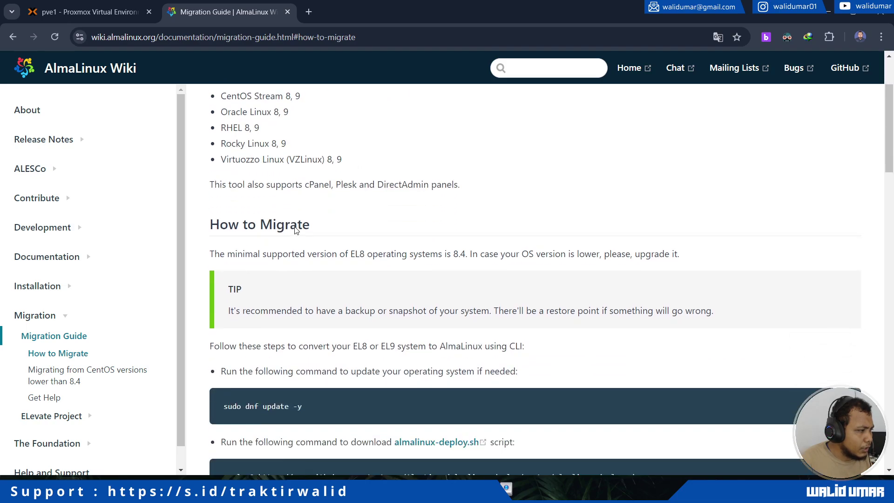
pyautogui.scroll(-8, 295, 230)
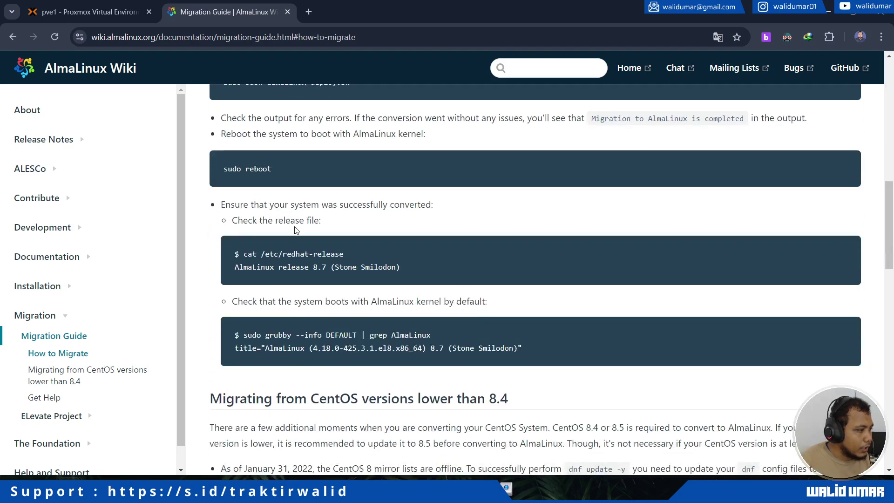
# Zoom the guide to 125%, read How to Migrate, then restore the QEMU console window.
pyautogui.hotkey('ctrl', '+')
pyautogui.hotkey('ctrl', '+')
pyautogui.scroll(8, 294, 229)
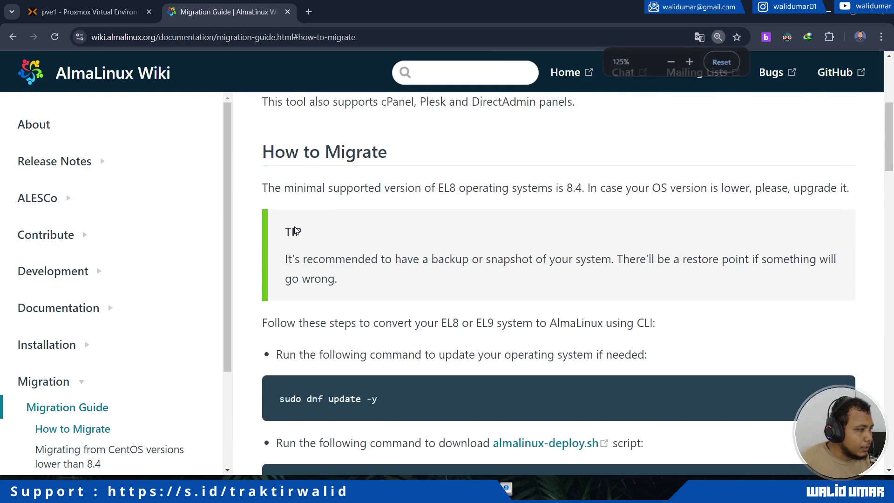
pyautogui.scroll(3, 294, 229)
pyautogui.scroll(-3, 132, 303)
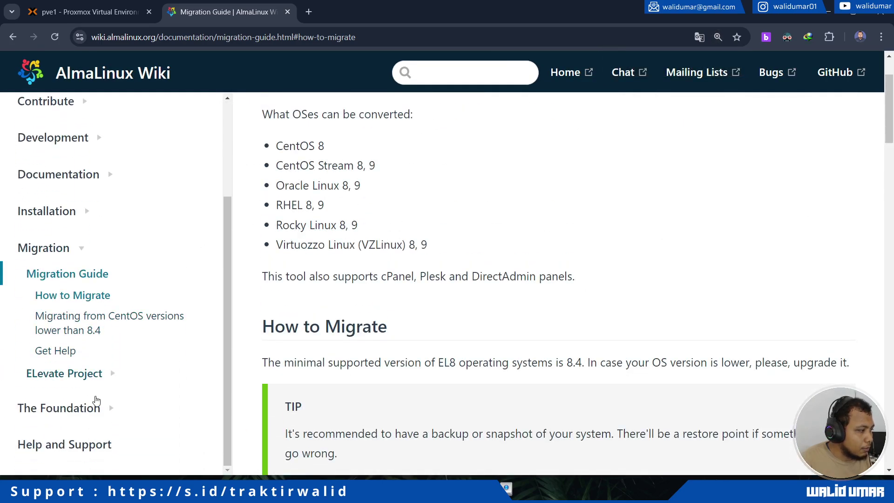
pyautogui.scroll(3, 108, 294)
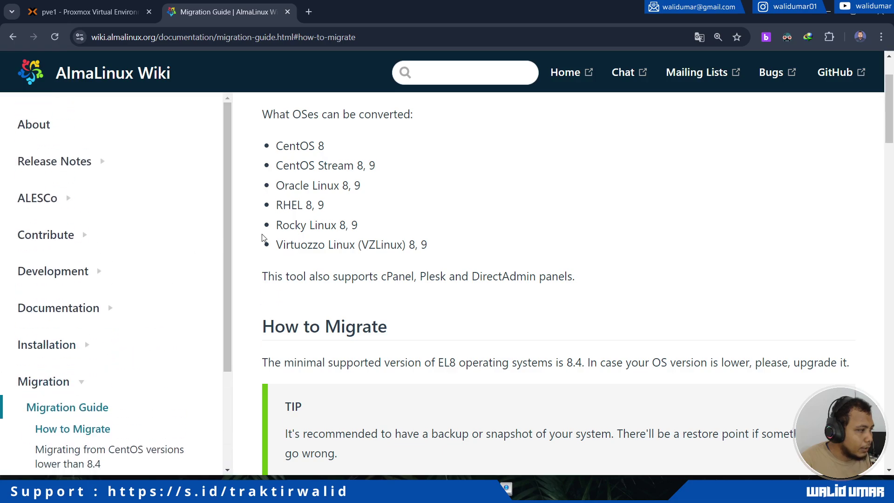
pyautogui.scroll(2, 407, 212)
pyautogui.scroll(-3, 405, 212)
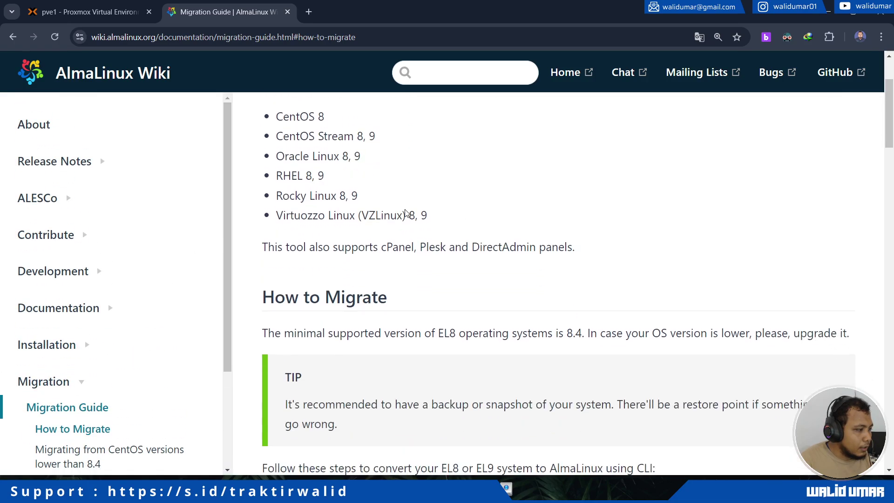
pyautogui.moveTo(124, 492)
pyautogui.click(176, 437)
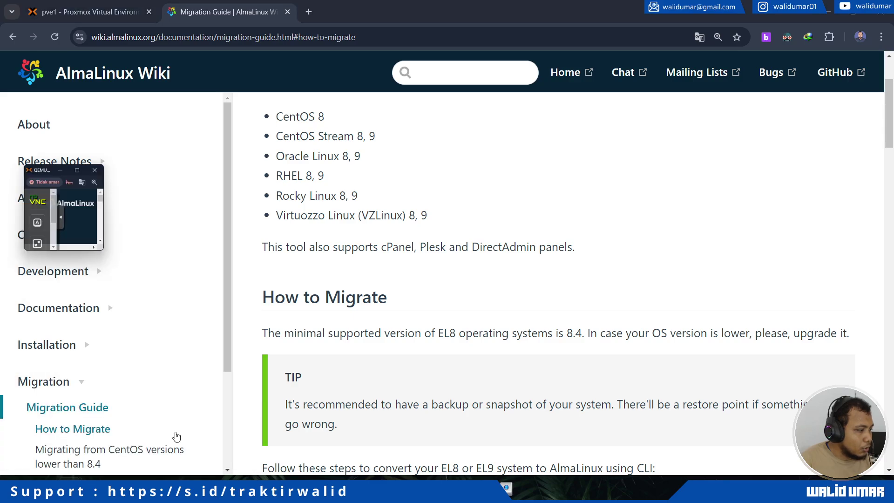
# Keep Indonesian as installer language and accept automatic installation to the 32 GiB QEMU disk.
pyautogui.click(19, 251)
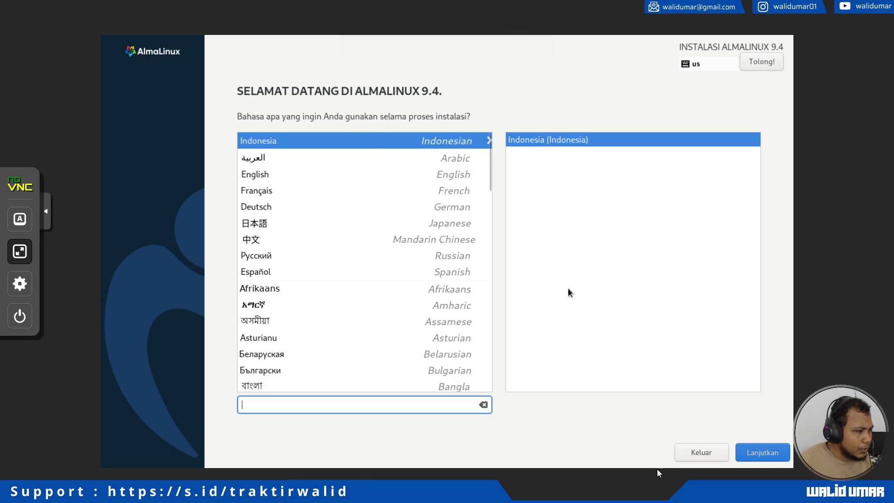
pyautogui.click(758, 453)
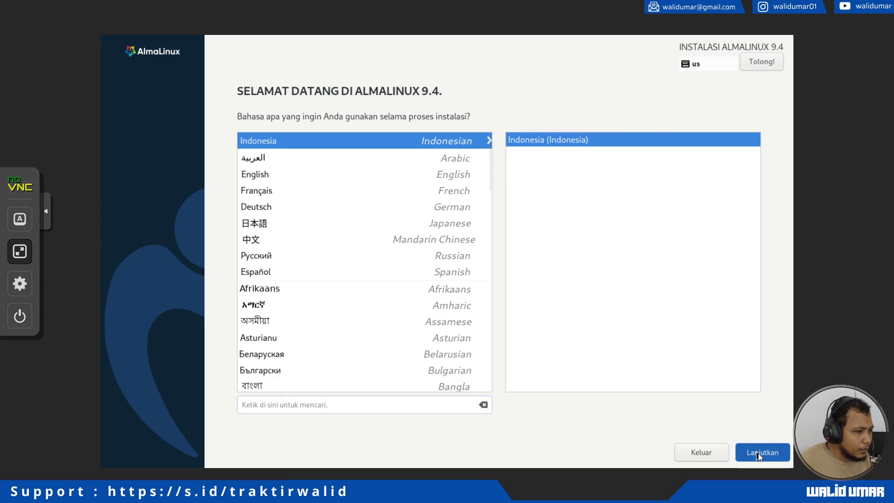
pyautogui.click(766, 454)
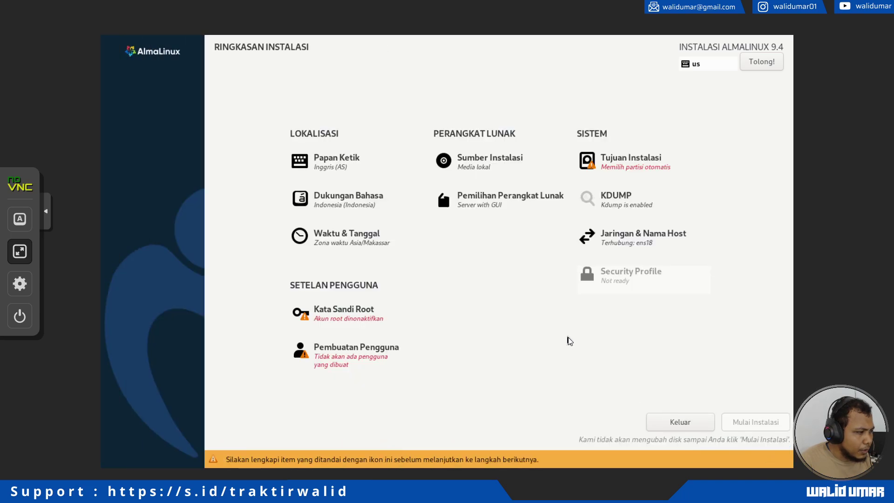
pyautogui.click(631, 175)
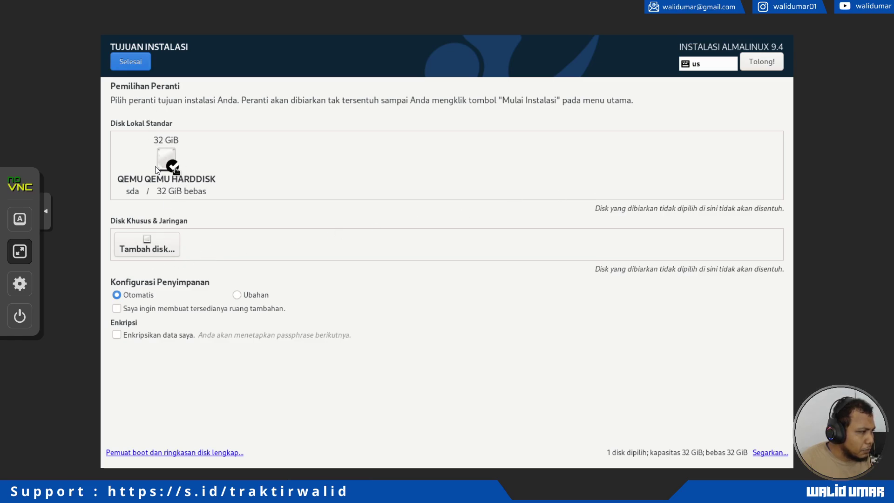
pyautogui.click(130, 62)
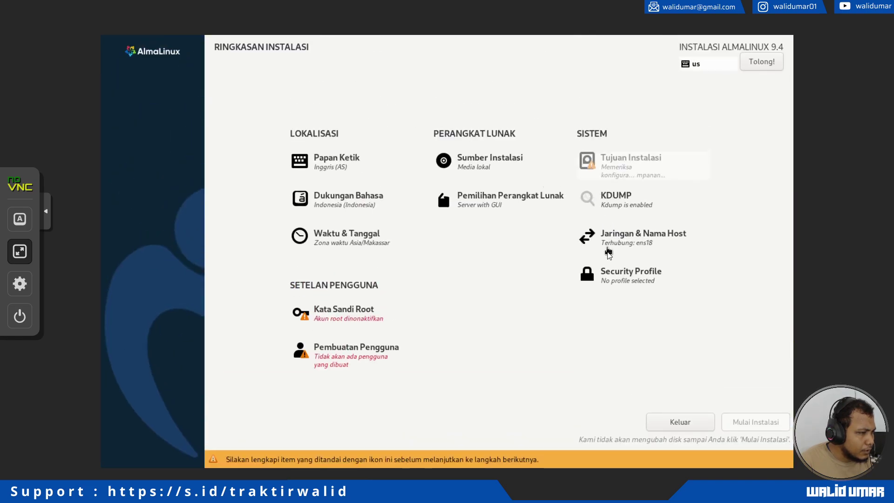
pyautogui.click(614, 240)
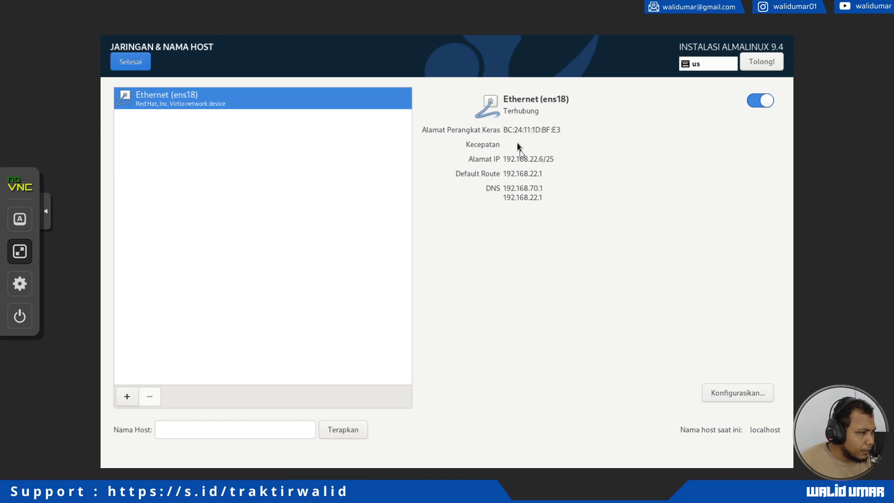
# Apply a custom hostname ending in .almalinux and return to the installation summary.
pyautogui.click(196, 428)
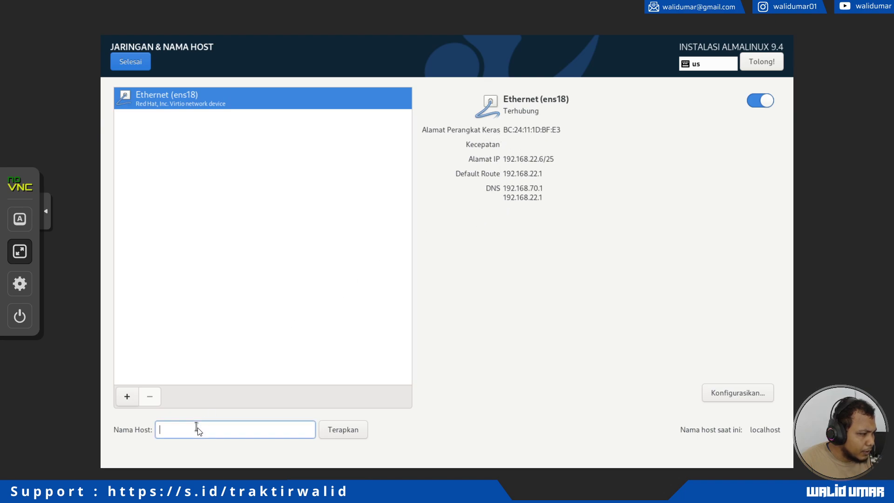
pyautogui.write('waliduma')
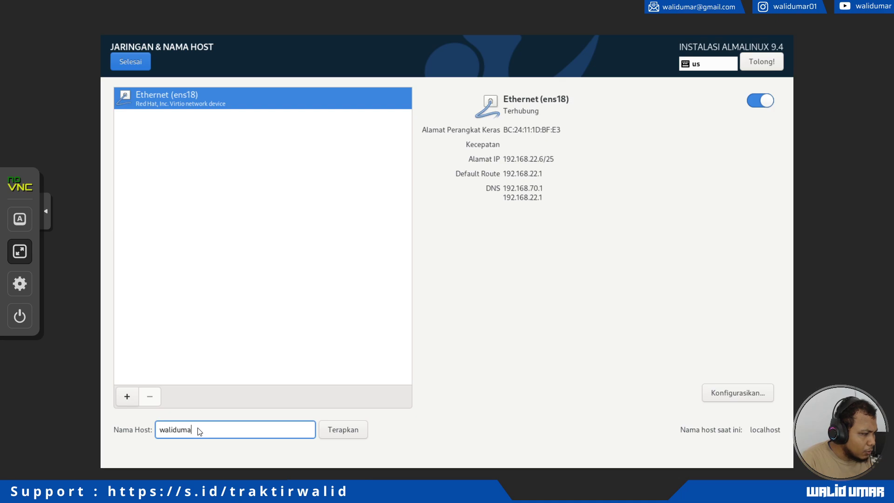
pyautogui.write('r.salamlin')
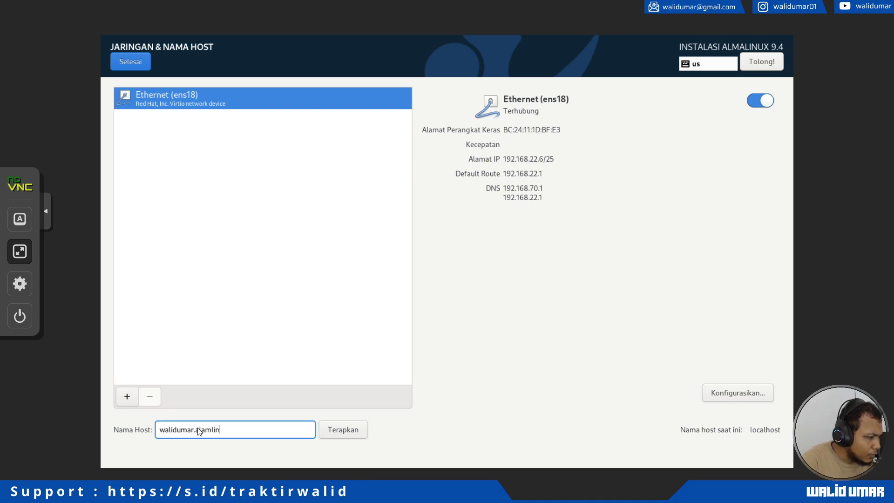
pyautogui.press('BackSpace')
pyautogui.press('BackSpace')
pyautogui.press('BackSpace')
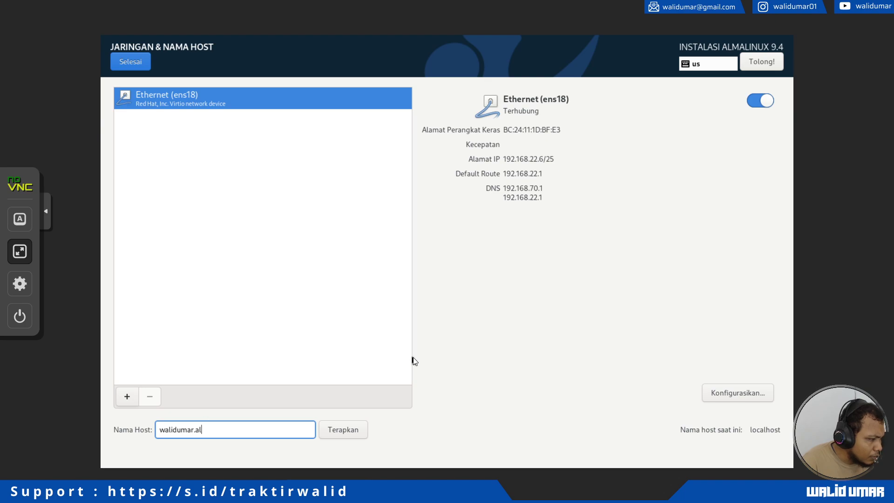
pyautogui.write('malinux')
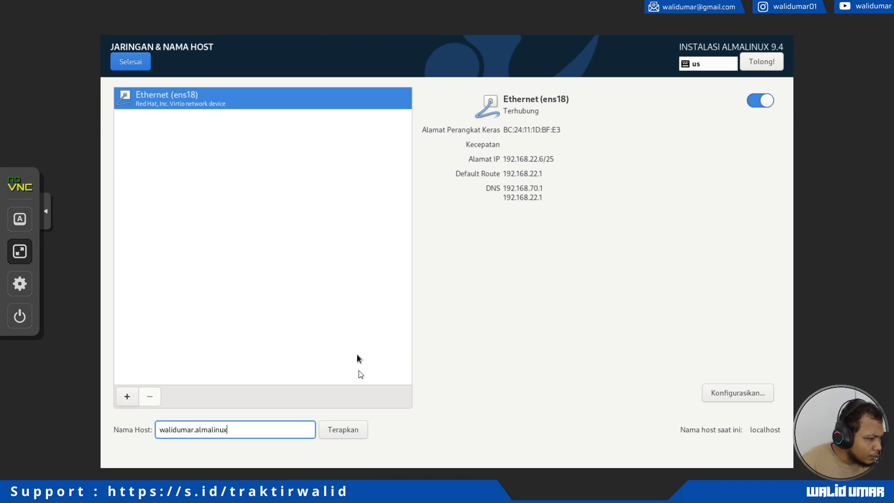
pyautogui.click(359, 433)
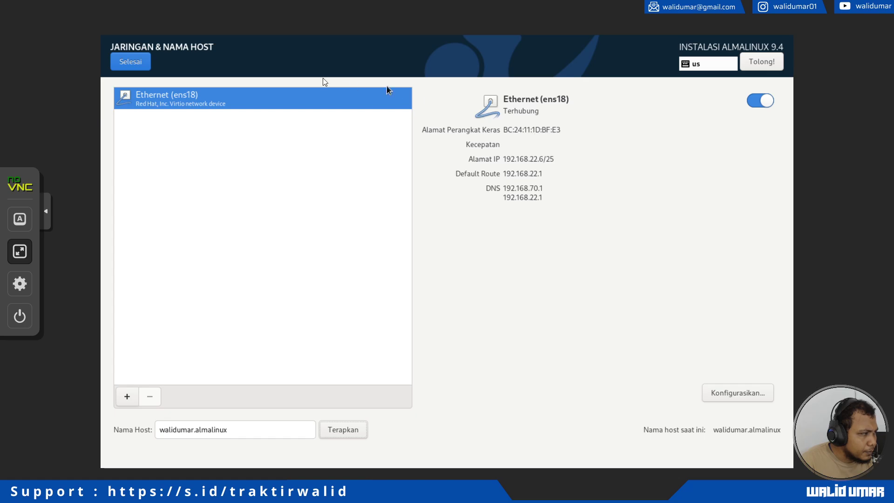
pyautogui.click(137, 68)
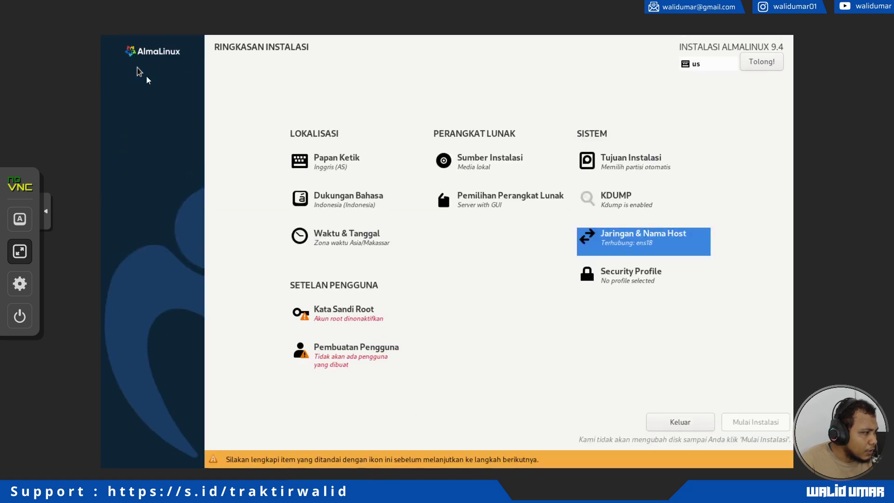
# Set and confirm the root password, lock root, and allow root SSH password login.
pyautogui.click(368, 309)
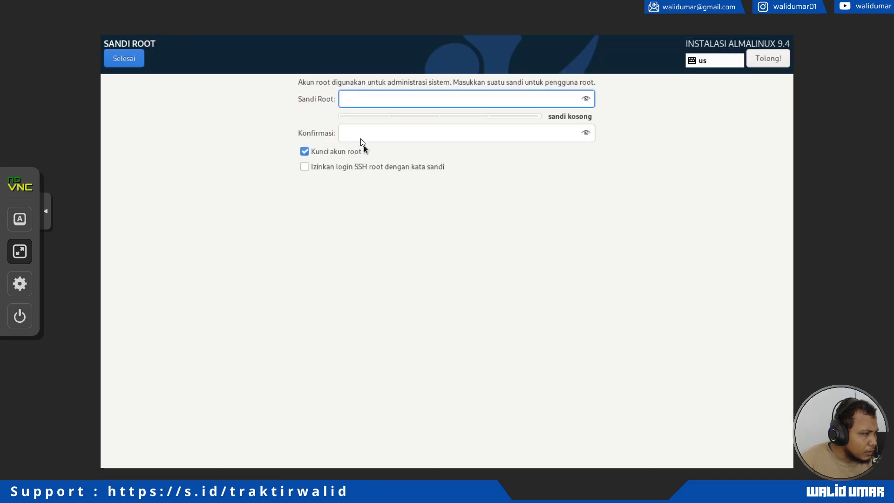
pyautogui.write('•••••')
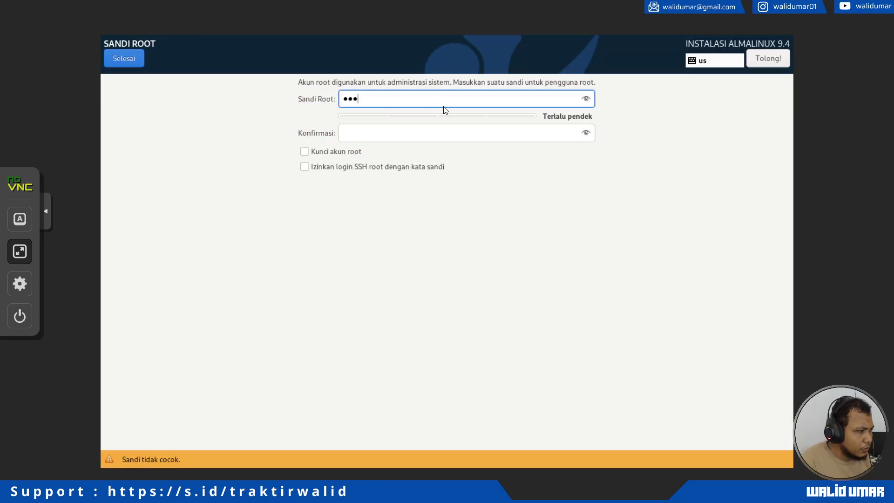
pyautogui.write('•••')
pyautogui.press('Tab')
pyautogui.write('•••••••')
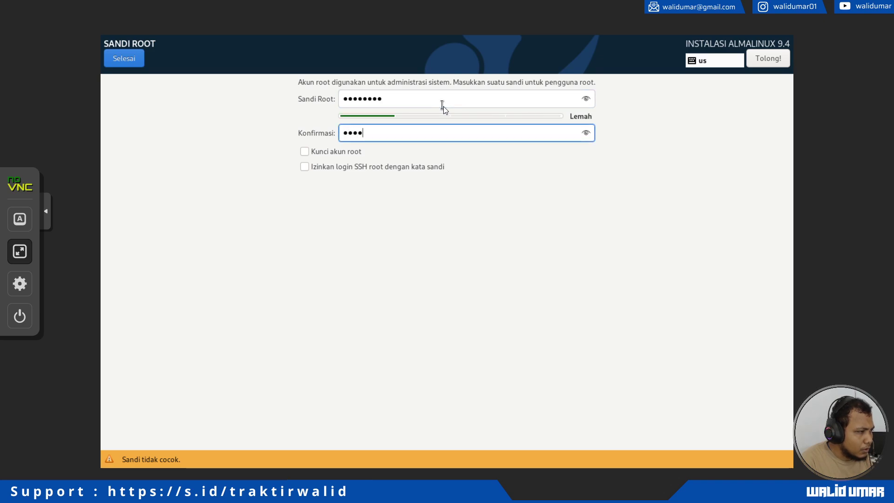
pyautogui.write('•')
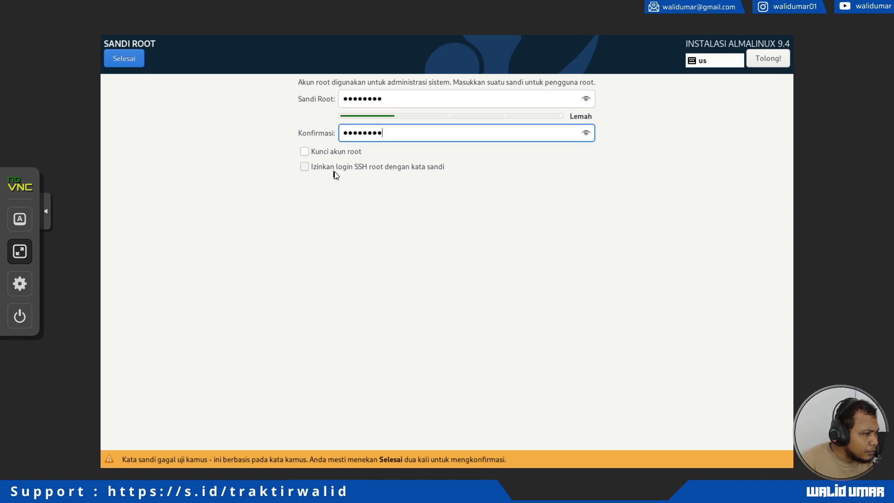
pyautogui.click(333, 169)
pyautogui.click(329, 152)
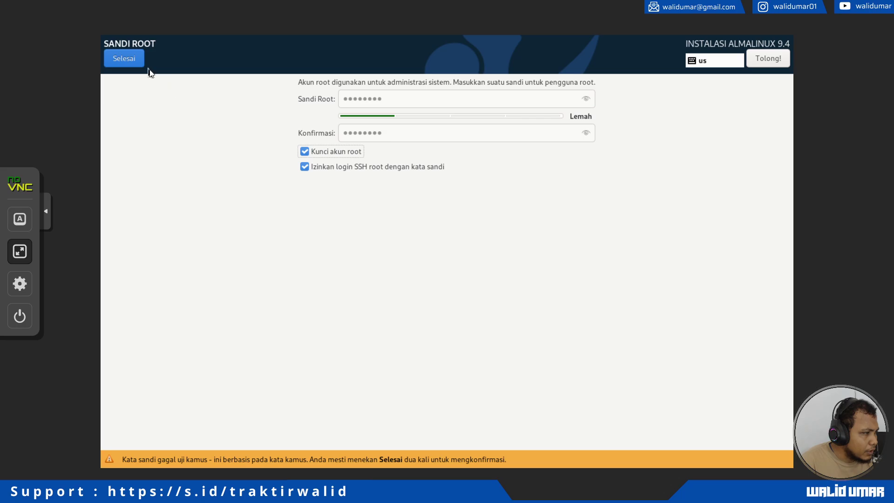
pyautogui.doubleClick(130, 63)
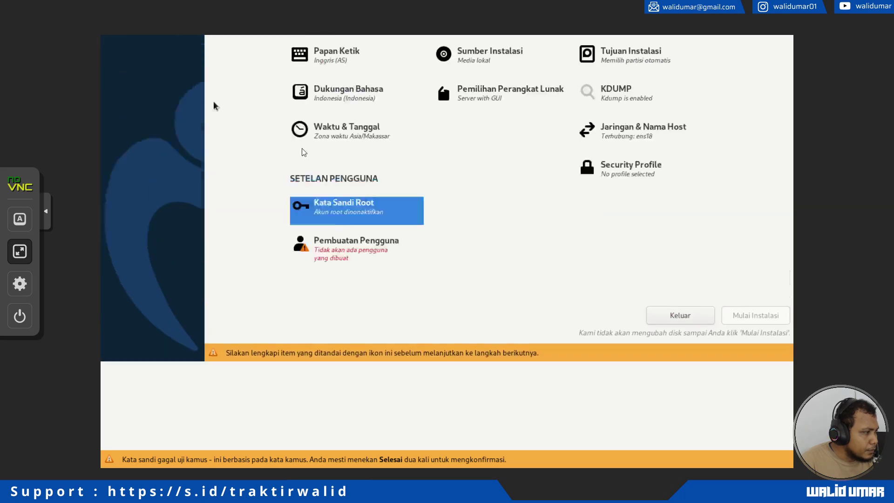
# Create an administrator user with a username and confirmed password, accepting the weak-password warning.
pyautogui.click(377, 368)
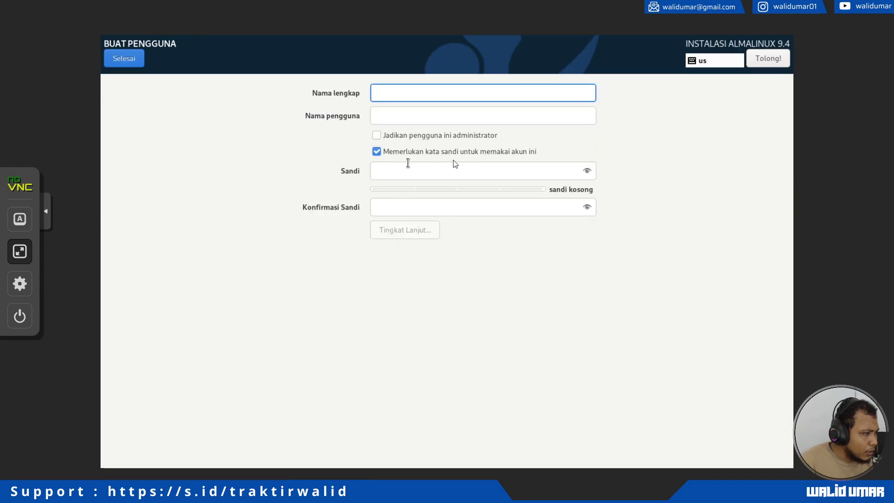
pyautogui.write('walidumar')
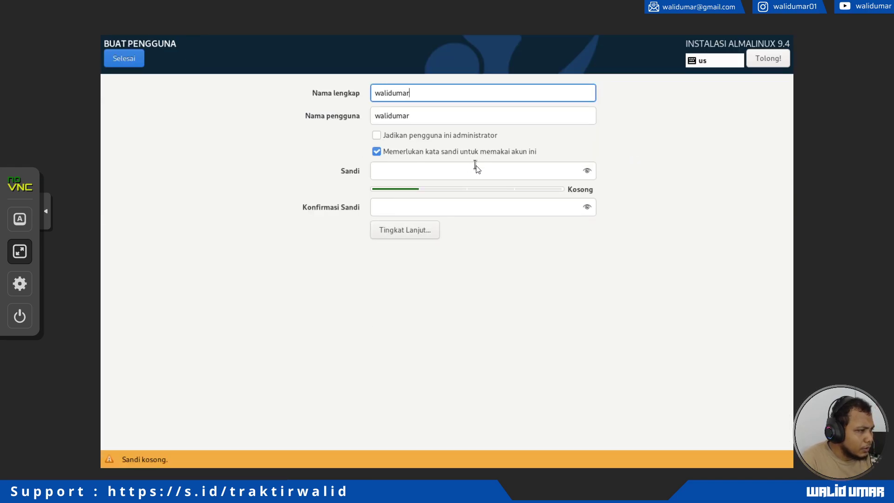
pyautogui.press('Tab')
pyautogui.press('Tab')
pyautogui.press('Tab')
pyautogui.press('Tab')
pyautogui.write('123')
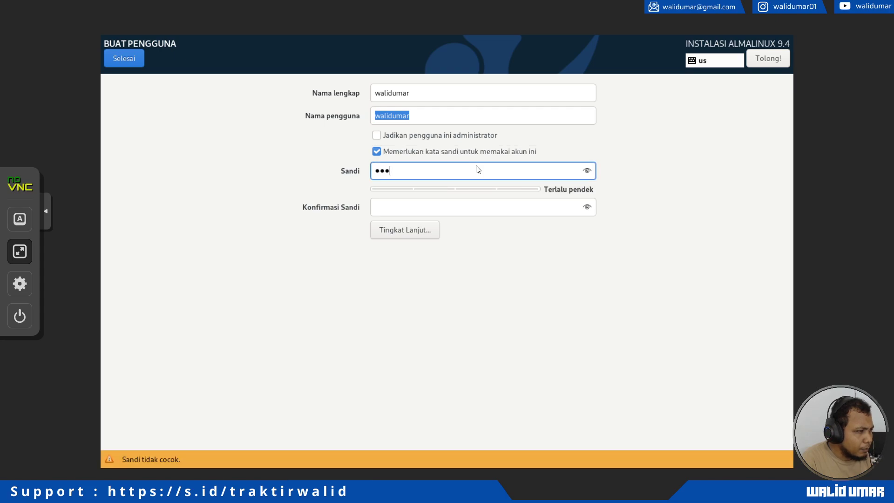
pyautogui.write('45678')
pyautogui.press('Tab')
pyautogui.write('1234567')
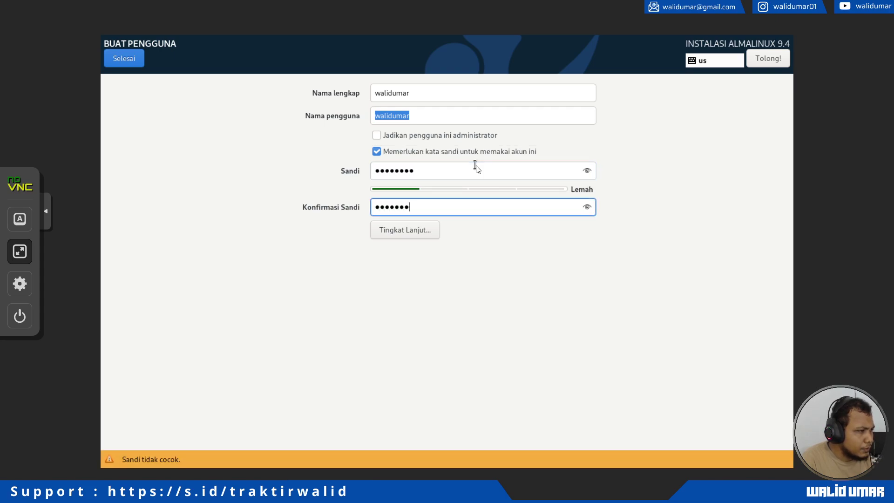
pyautogui.write('8')
pyautogui.click(390, 137)
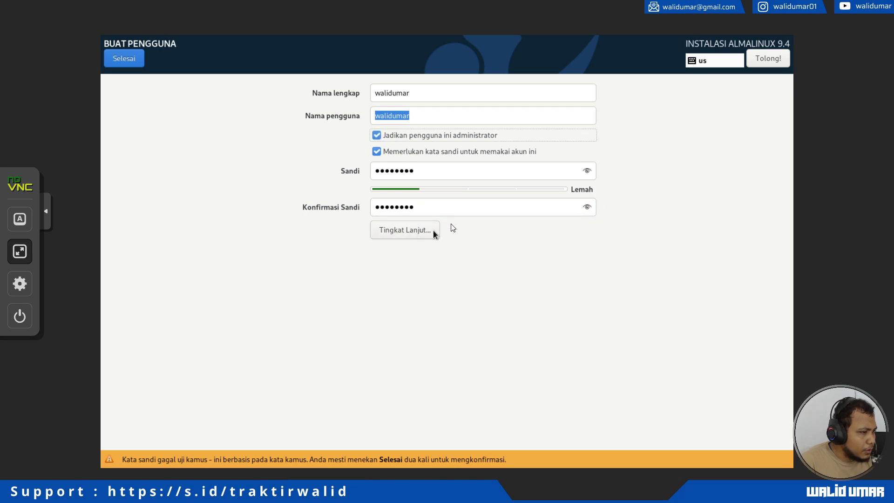
pyautogui.click(124, 63)
pyautogui.click(124, 61)
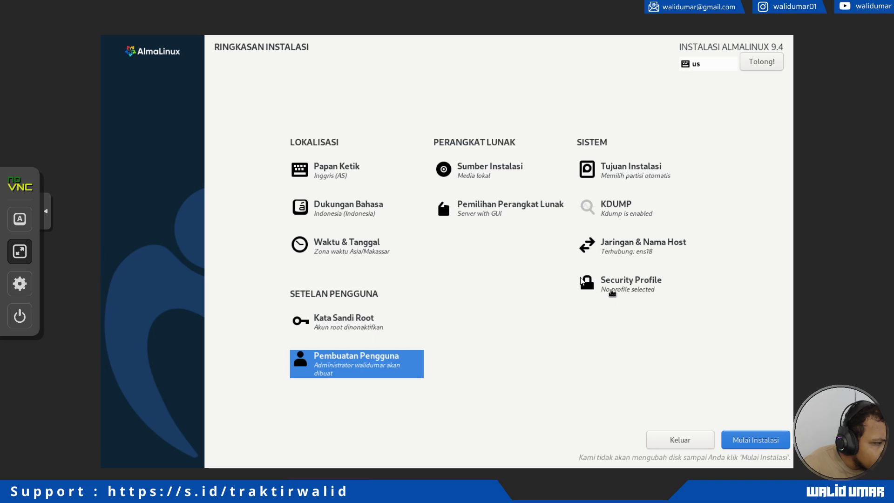
# Keep Server with GUI as the base environment and add the Basic Web Server add-on.
pyautogui.click(498, 217)
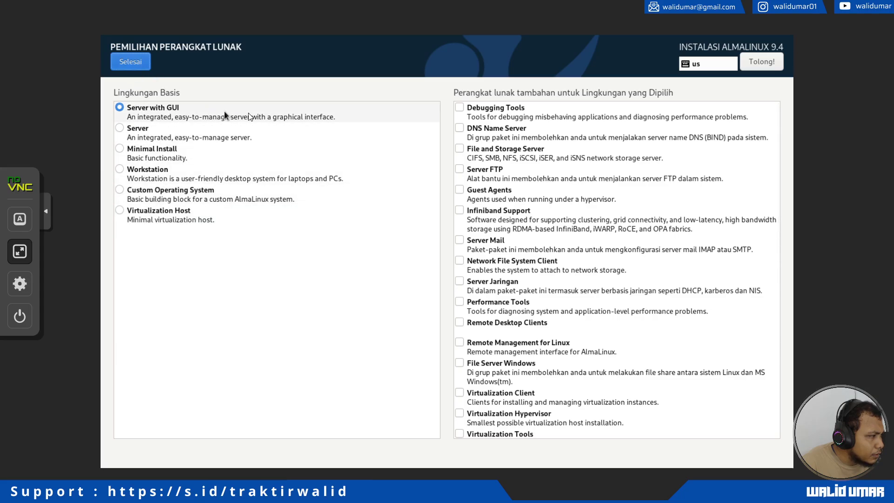
pyautogui.click(156, 141)
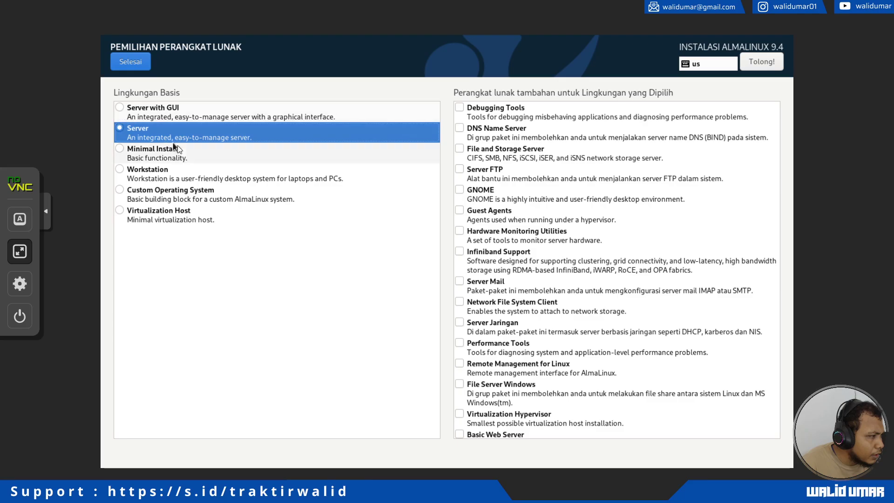
pyautogui.click(146, 117)
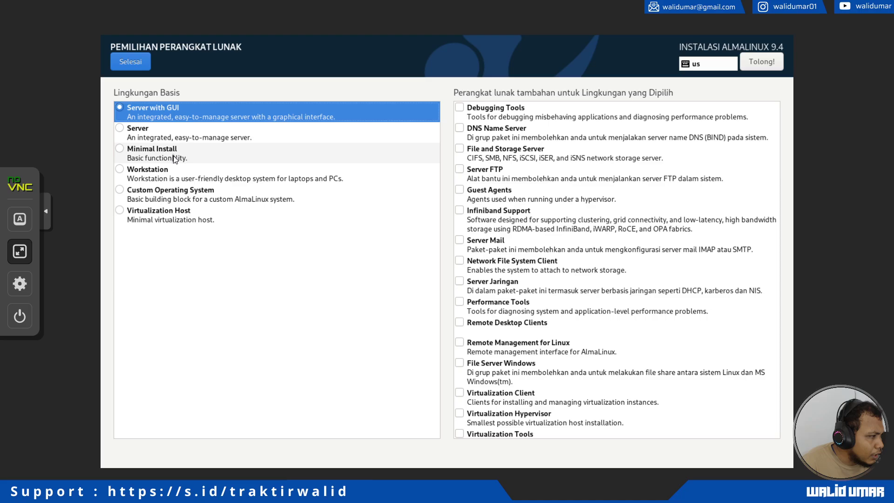
pyautogui.click(175, 155)
pyautogui.click(139, 119)
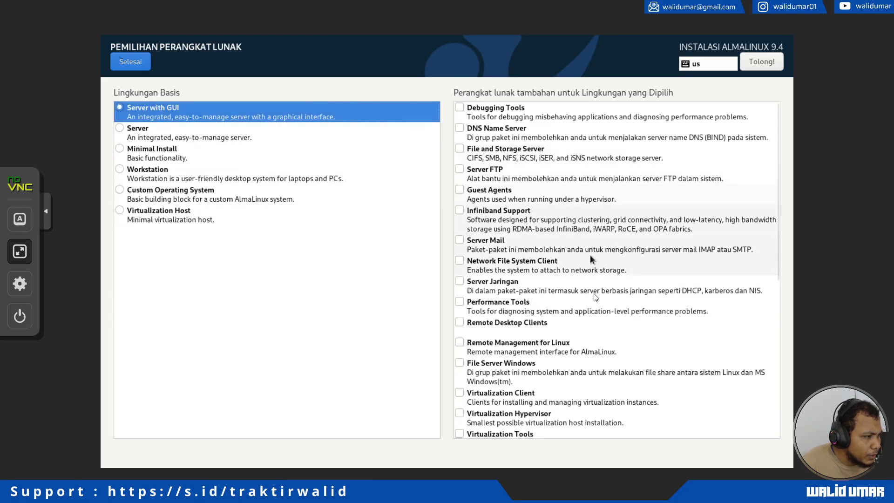
pyautogui.scroll(-5, 531, 185)
pyautogui.scroll(-3, 531, 185)
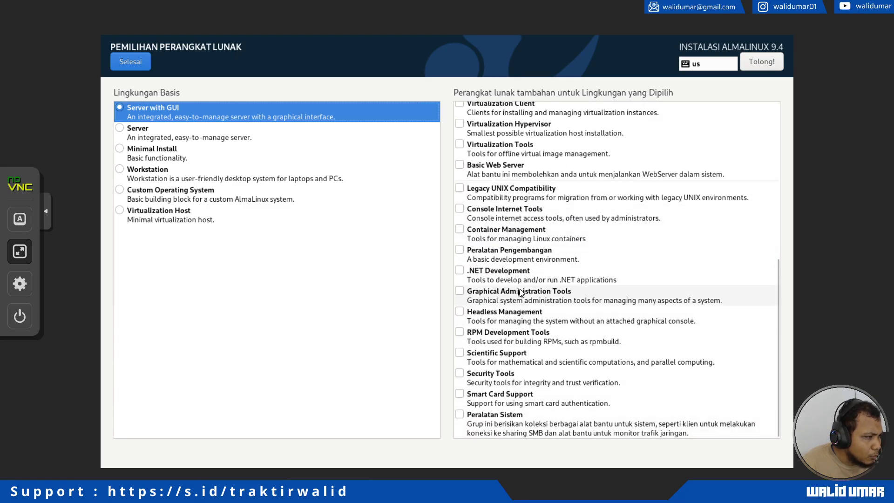
pyautogui.scroll(10, 522, 291)
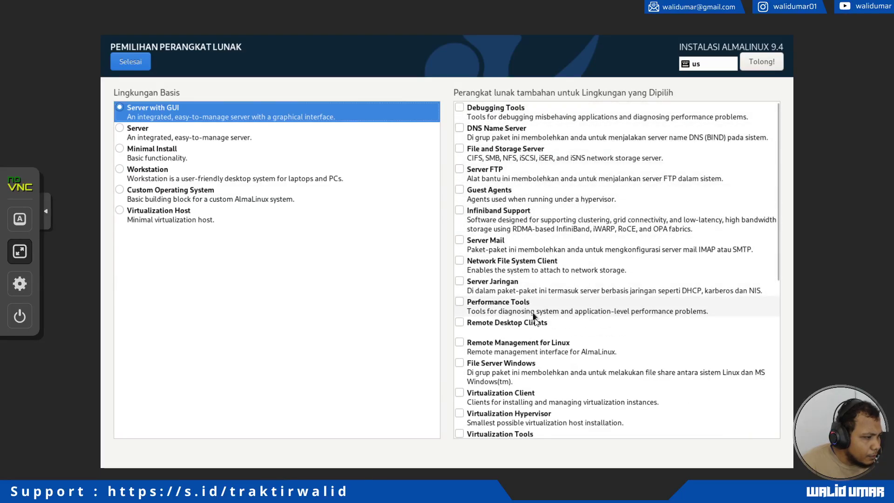
pyautogui.scroll(-1, 528, 386)
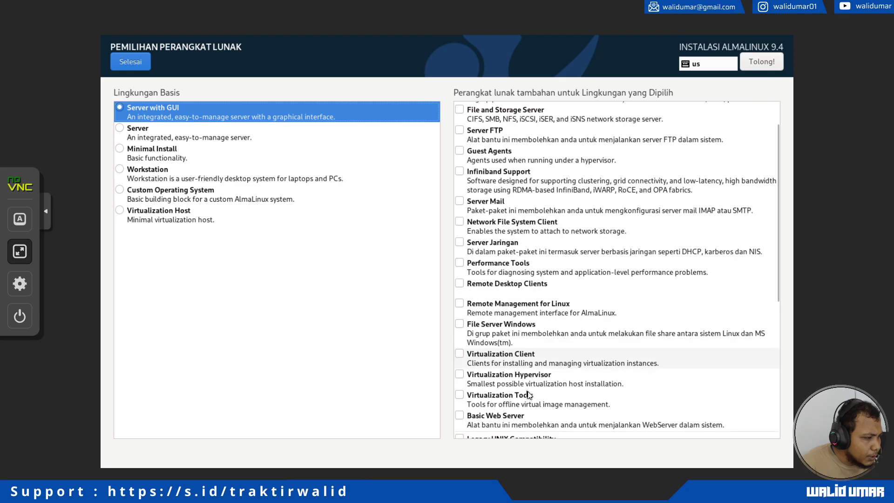
pyautogui.click(515, 421)
pyautogui.scroll(1, 506, 375)
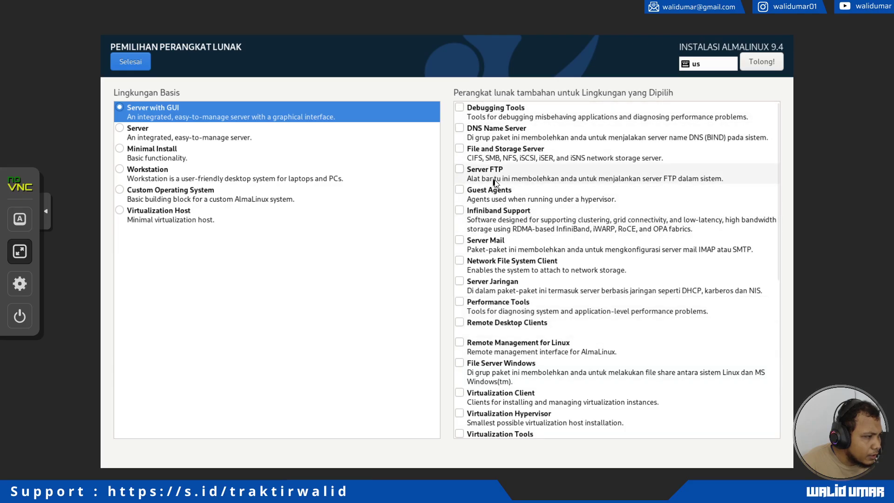
pyautogui.click(133, 68)
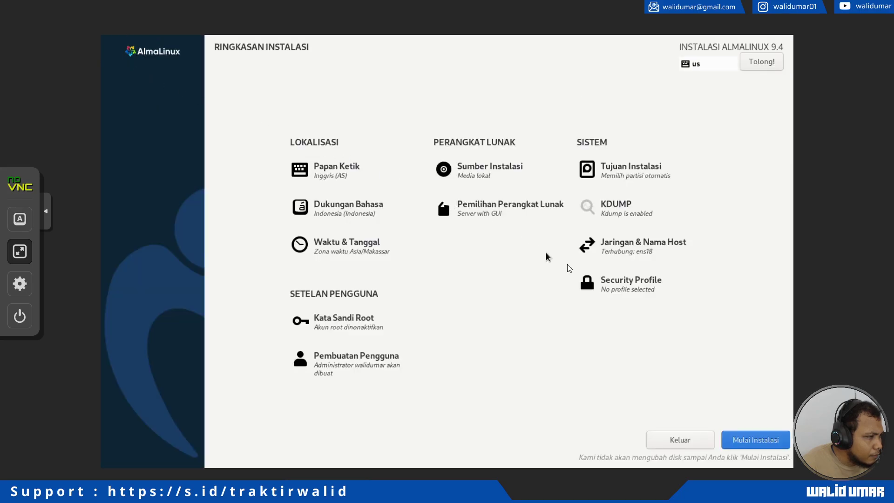
# Begin the AlmaLinux installation and let it run until it shows Lengkap!
pyautogui.click(749, 439)
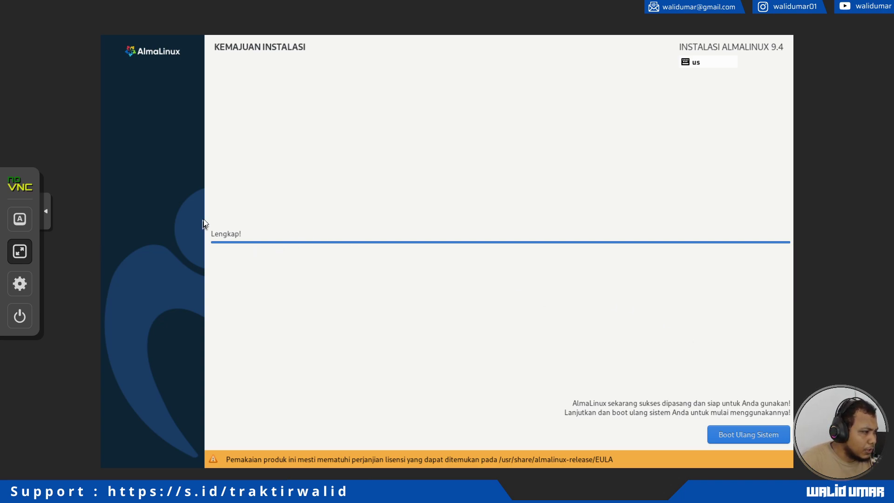
# Reboot into the installed AlmaLinux and log in to the user account with its password.
pyautogui.click(739, 441)
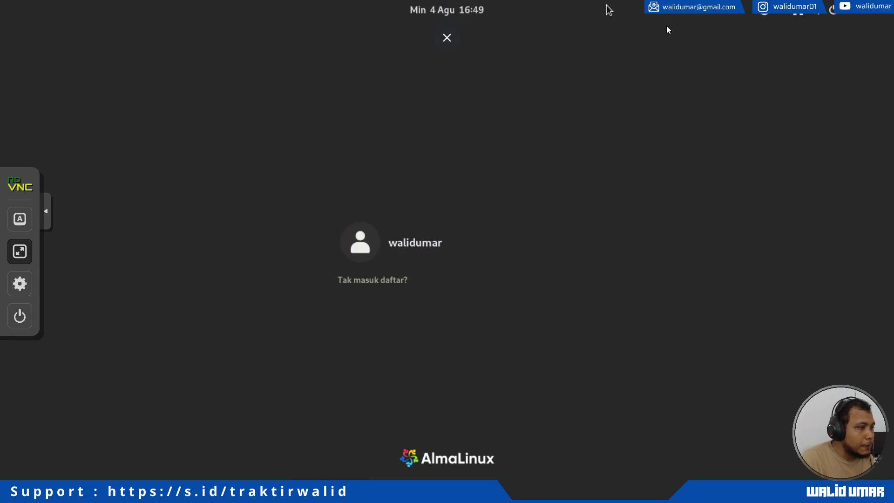
pyautogui.click(406, 257)
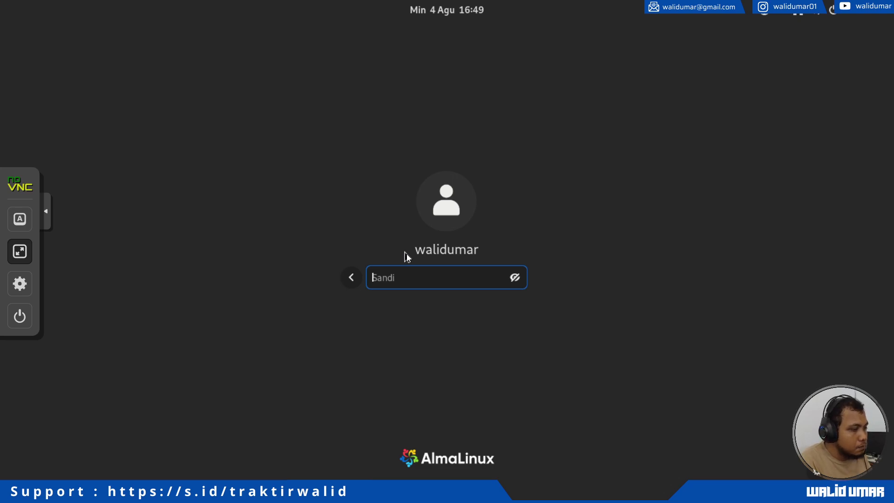
pyautogui.write('*********')
pyautogui.press('Return')
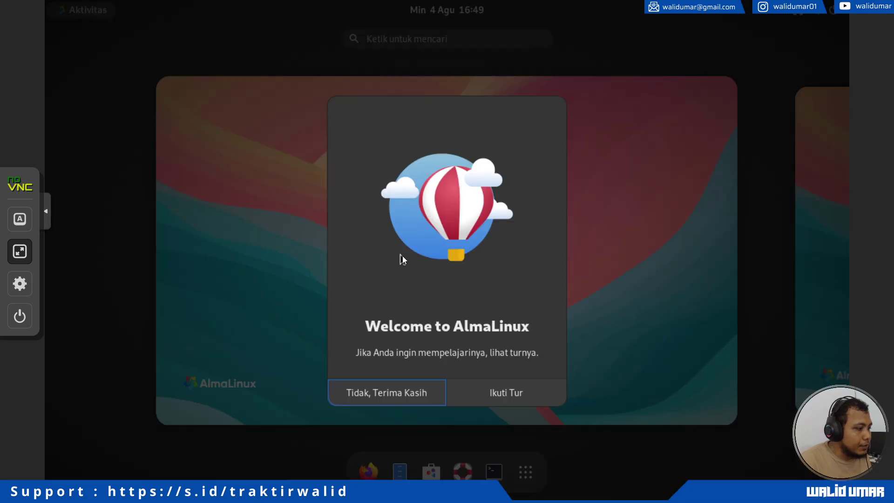
# Decline the Welcome to AlmaLinux tour and toggle the Activities overview back to the desktop.
pyautogui.click(409, 393)
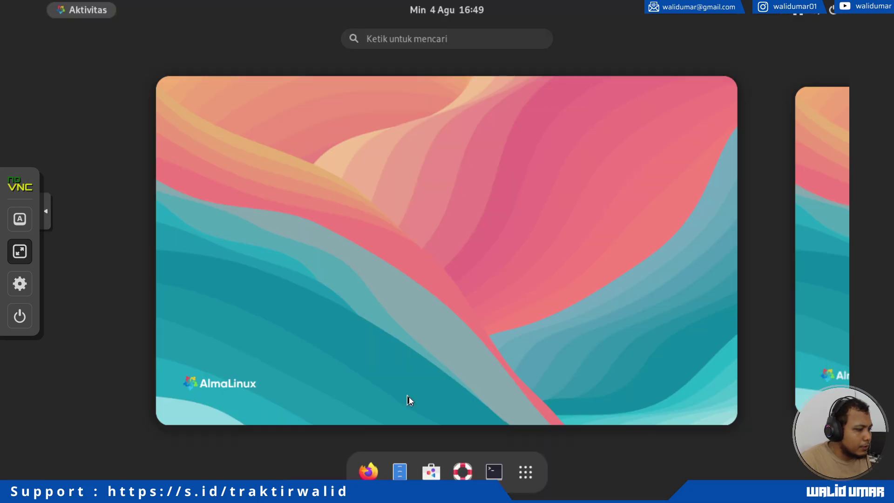
pyautogui.click(421, 330)
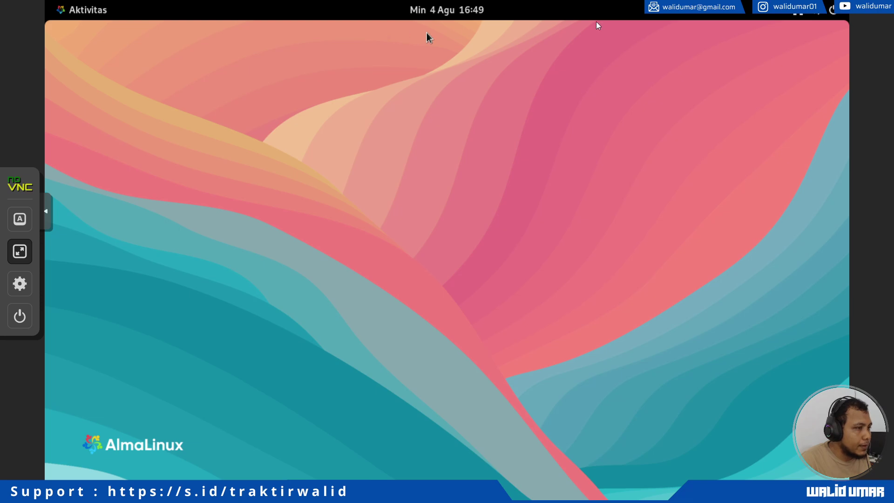
pyautogui.click(103, 16)
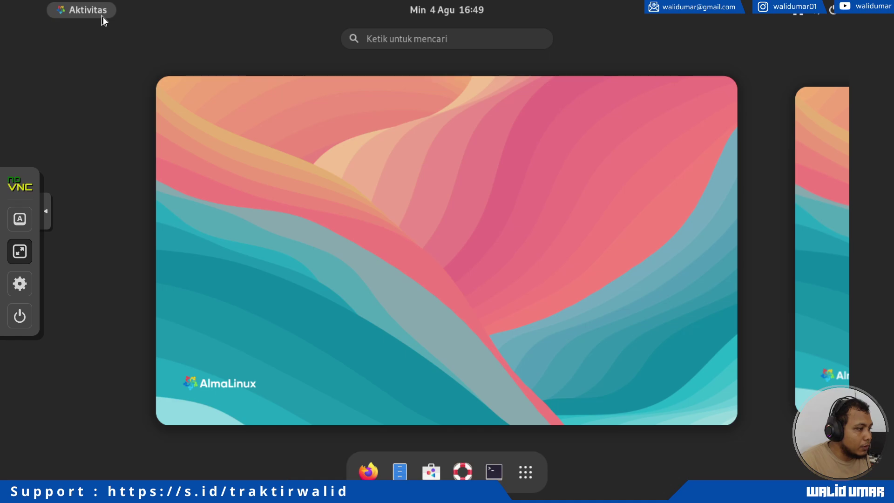
pyautogui.click(102, 18)
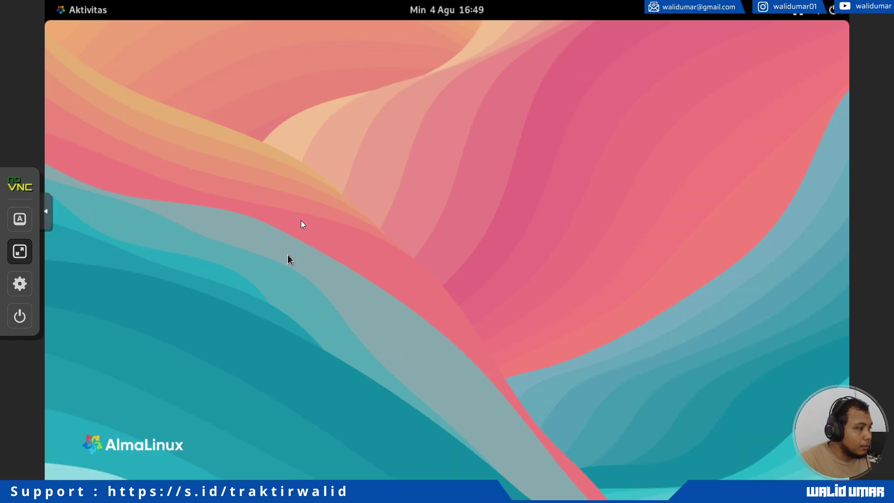
# Launch GNOME Terminal from the Activities overview.
pyautogui.click(787, 14)
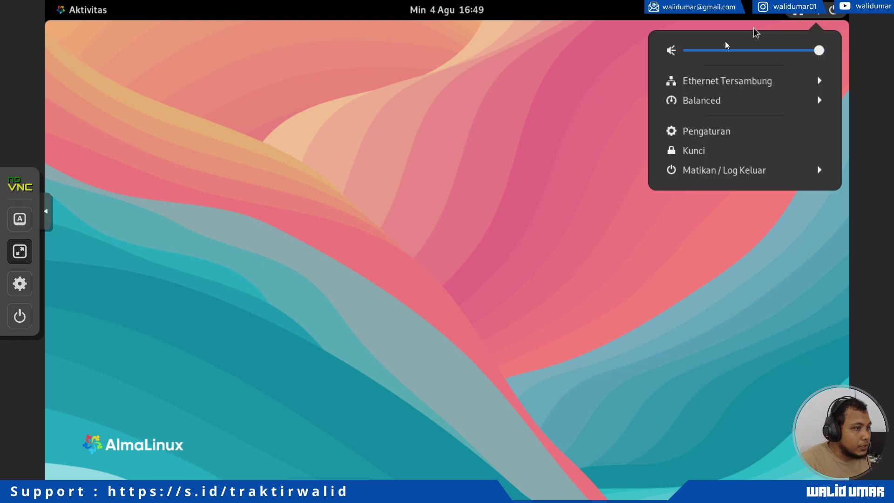
pyautogui.click(423, 135)
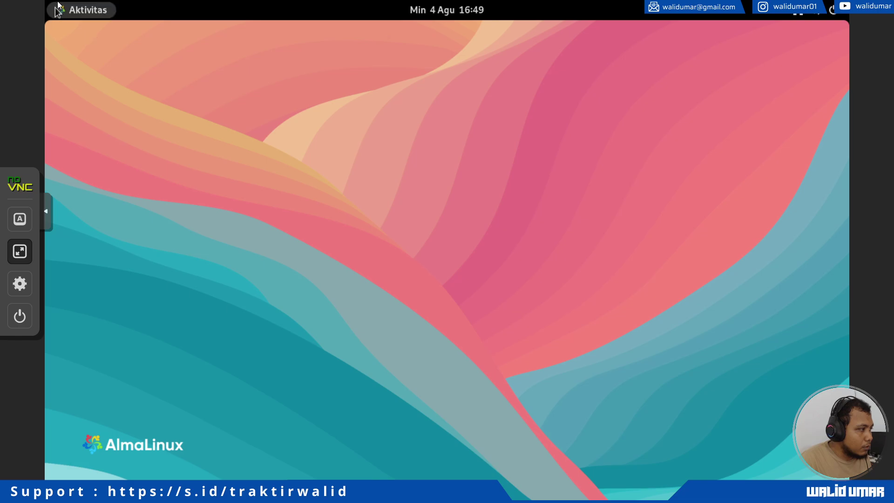
pyautogui.click(85, 14)
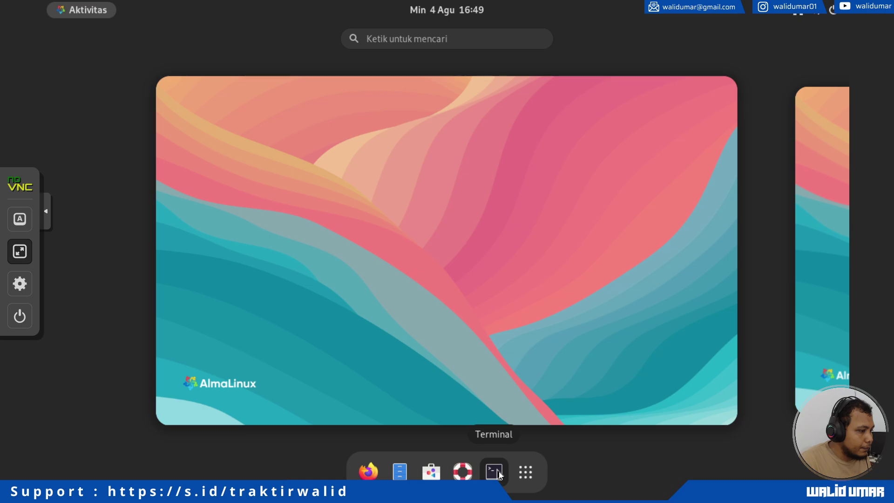
pyautogui.click(494, 471)
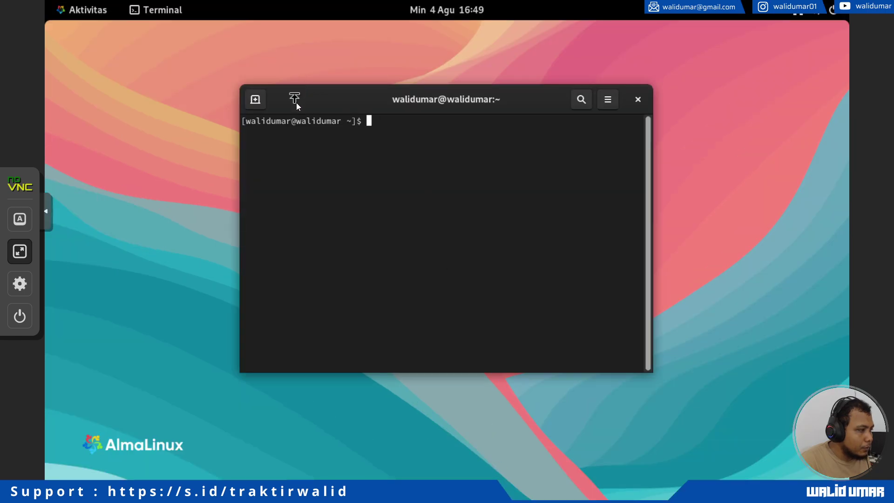
# Enlarge the terminal text with the menu's zoom-in button three times.
pyautogui.click(608, 100)
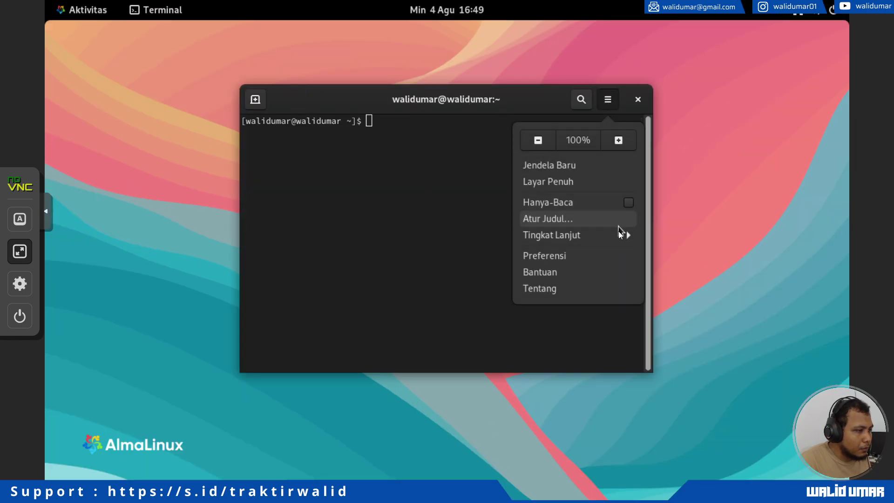
pyautogui.click(618, 140)
pyautogui.click(708, 100)
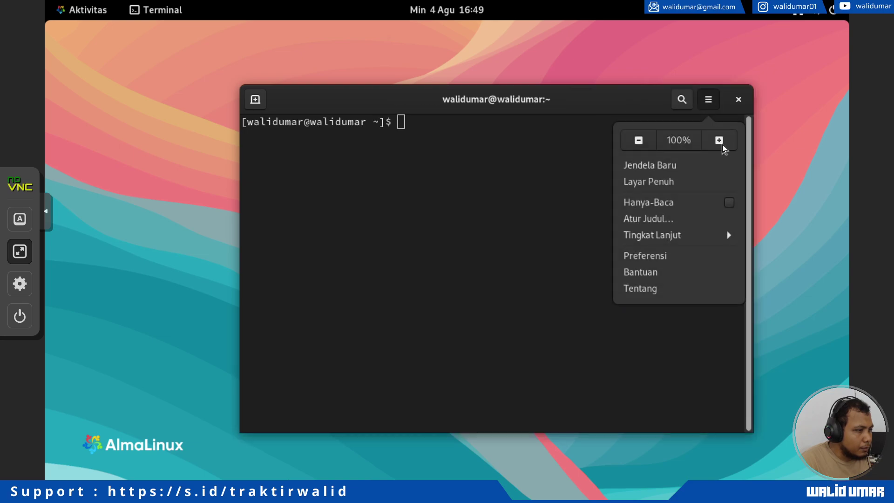
pyautogui.click(722, 145)
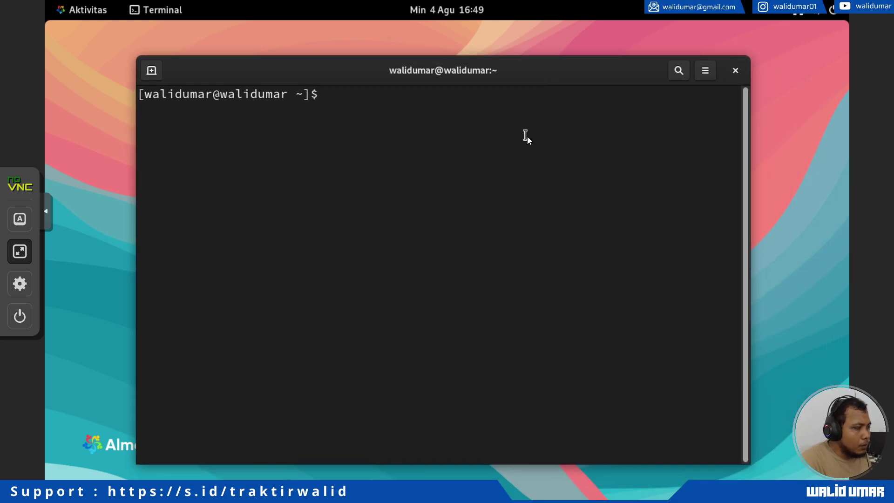
# List network addresses with ip a, then ping google.com and stop it with Ctrl+C.
pyautogui.write('ip a')
pyautogui.press('Return')
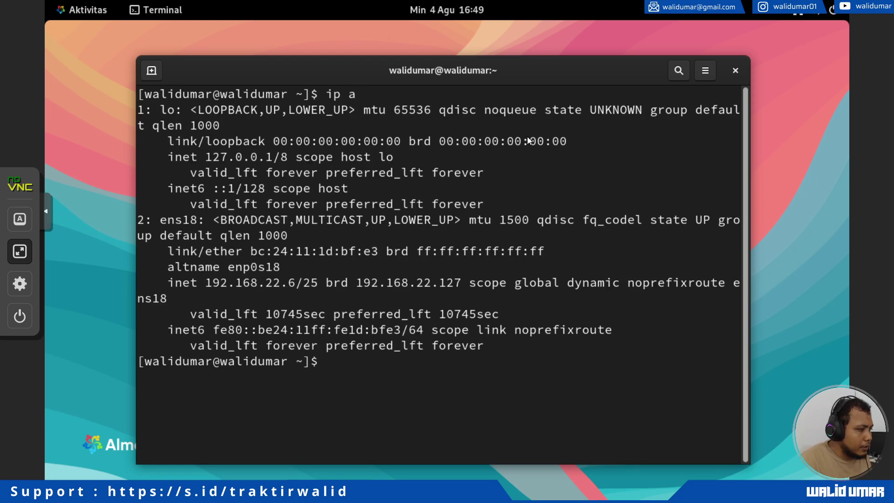
pyautogui.write('ping google.com')
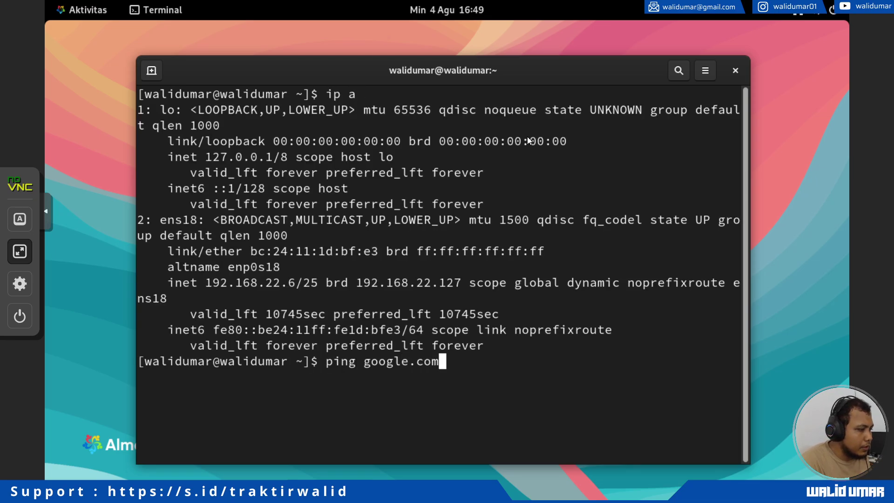
pyautogui.press('Return')
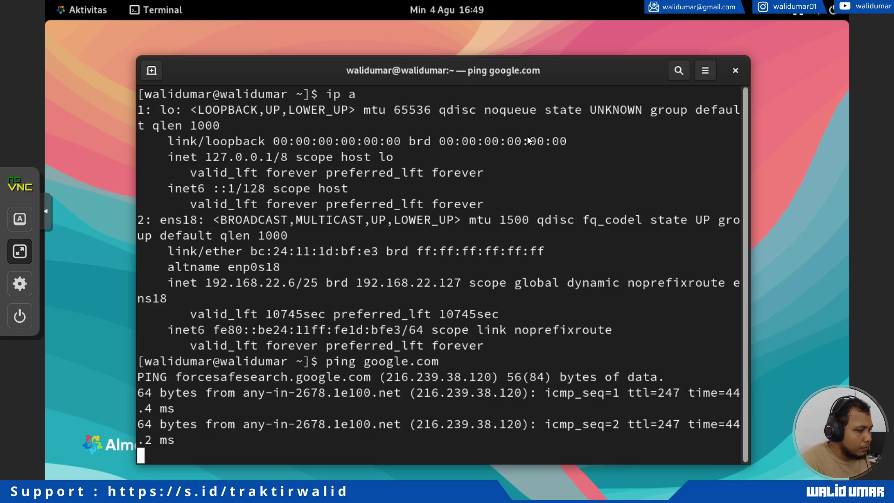
pyautogui.hotkey('ctrl', 'c')
# Run sudo su to switch to the root shell.
pyautogui.write('sdud')
pyautogui.press('BackSpace')
pyautogui.press('BackSpace')
pyautogui.press('BackSpace')
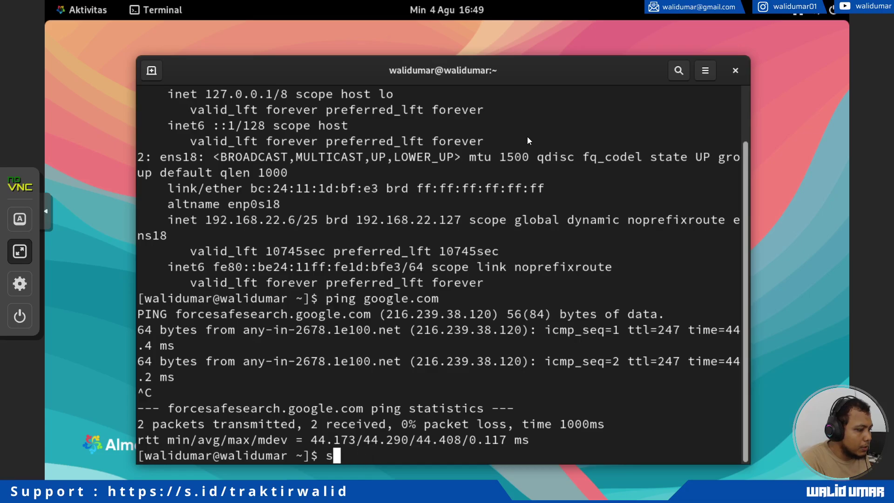
pyautogui.write('udo su')
pyautogui.press('Return')
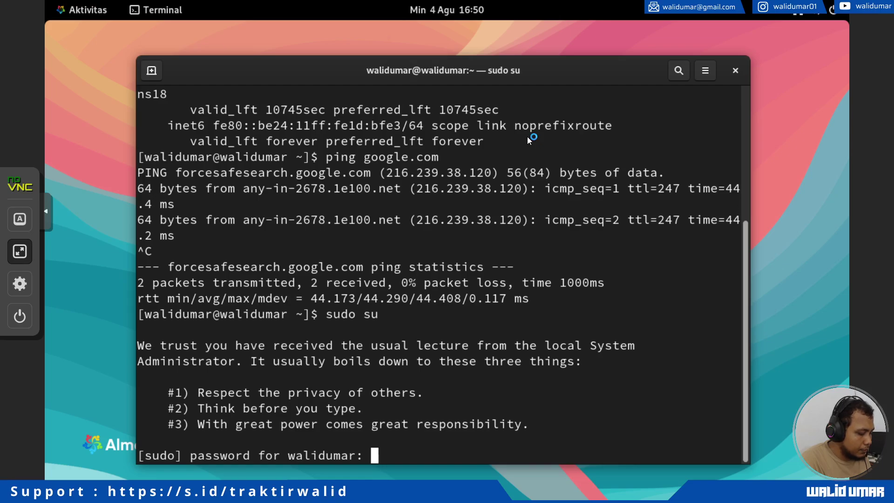
# Enter the sudo password and check systemctl status httpd, finding it inactive and disabled.
pyautogui.press('Return')
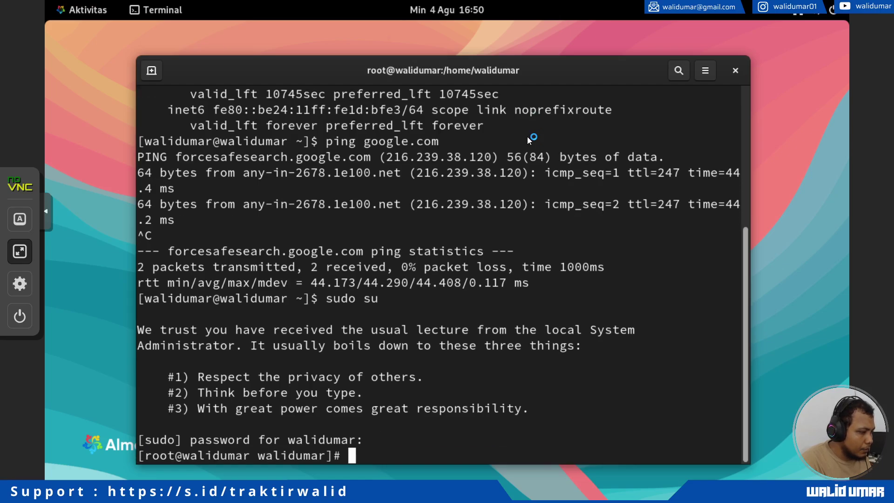
pyautogui.press('Return')
pyautogui.press('Return')
pyautogui.press('Return')
pyautogui.press('Return')
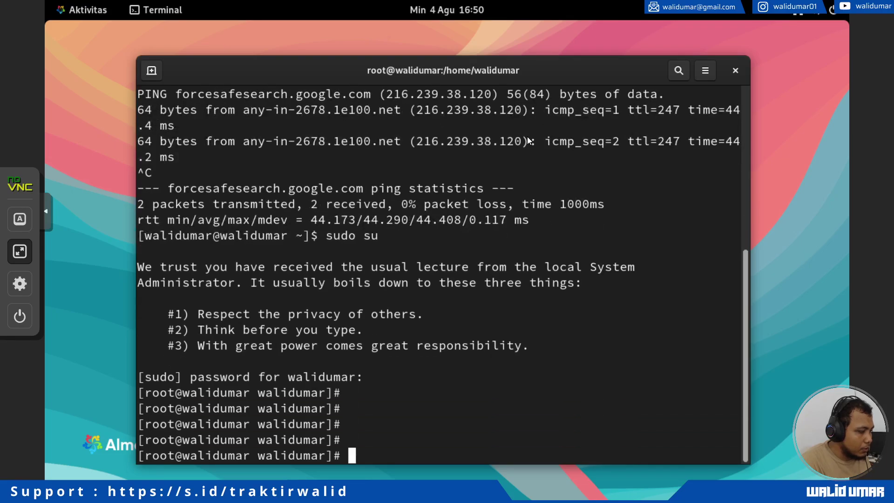
pyautogui.write('sys')
pyautogui.press('Tab')
pyautogui.press('Tab')
pyautogui.write('tem')
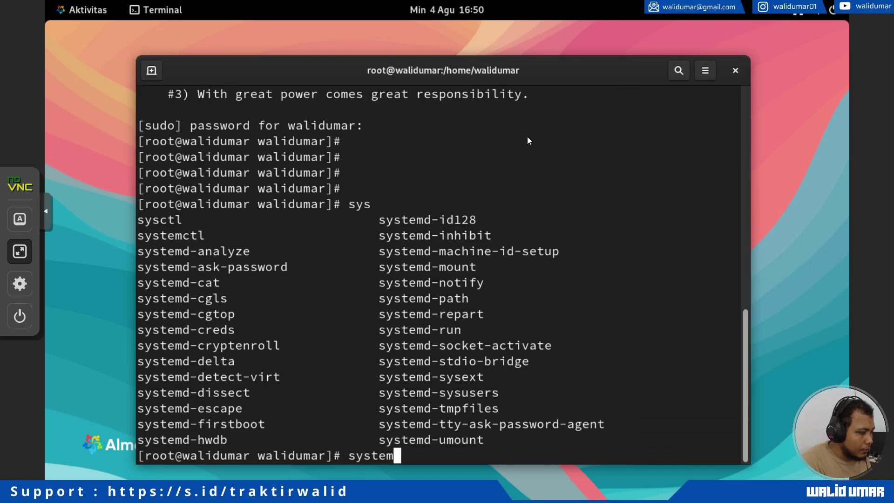
pyautogui.write('ctl status httpd')
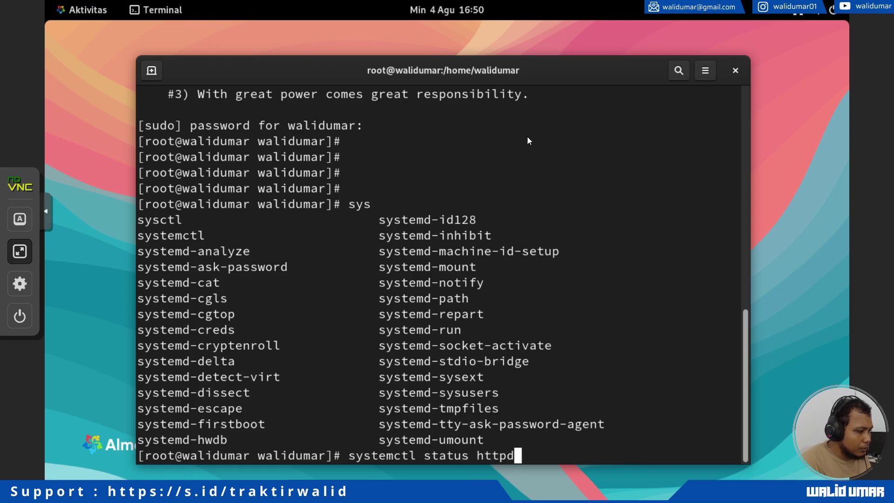
pyautogui.press('Return')
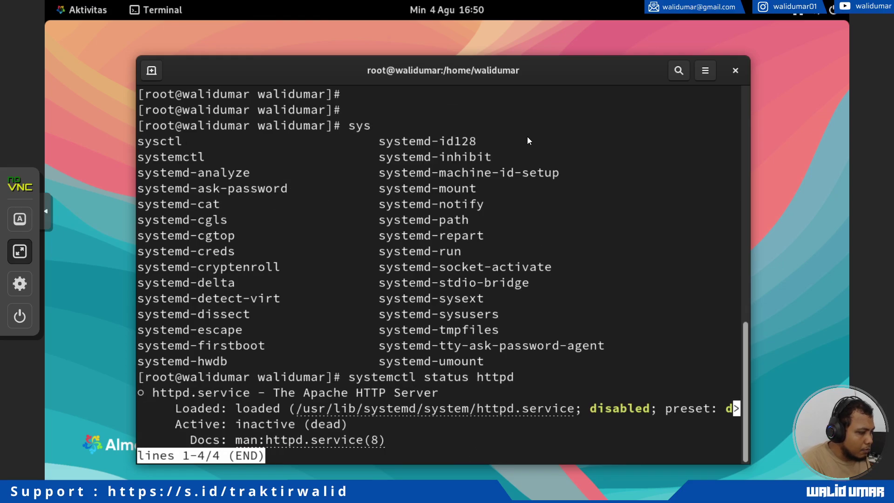
pyautogui.press('q')
# Start Apache with systemctl start httpd, then open a second terminal tab.
pyautogui.press('Up')
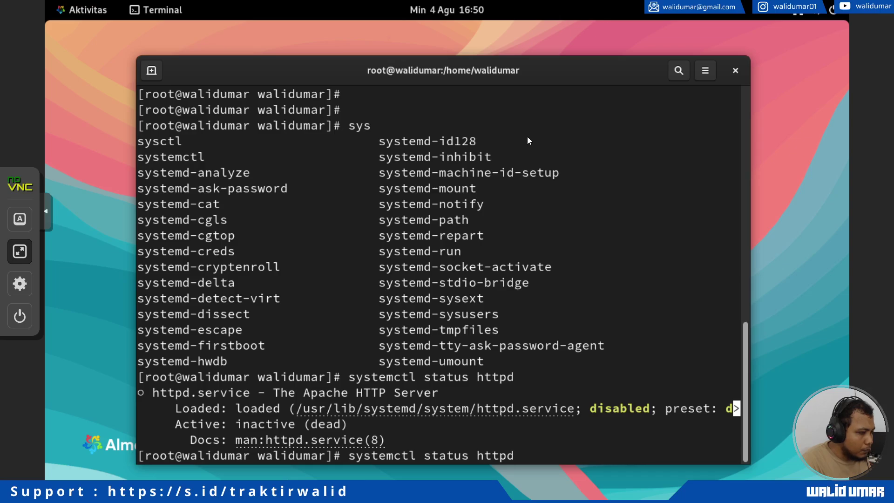
pyautogui.press('Left')
pyautogui.press('Left')
pyautogui.press('Left')
pyautogui.press('Left')
pyautogui.press('Left')
pyautogui.press('Left')
pyautogui.press('BackSpace')
pyautogui.press('BackSpace')
pyautogui.press('BackSpace')
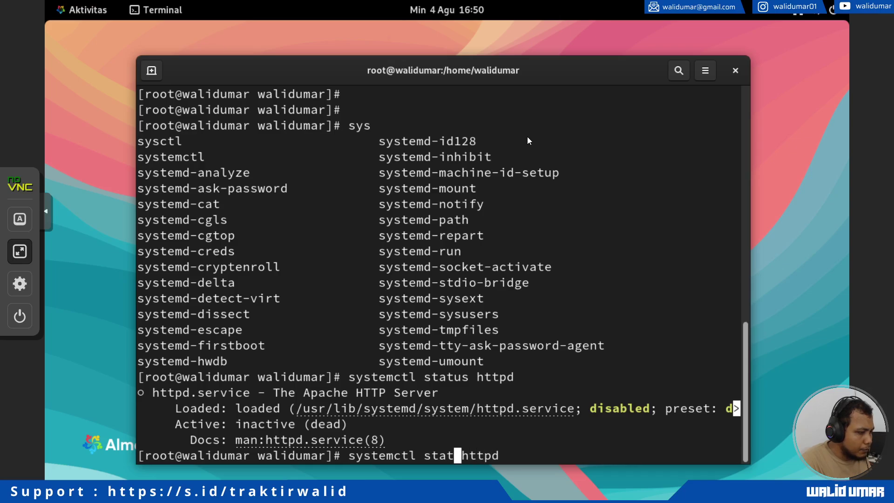
pyautogui.write('rt')
pyautogui.press('Return')
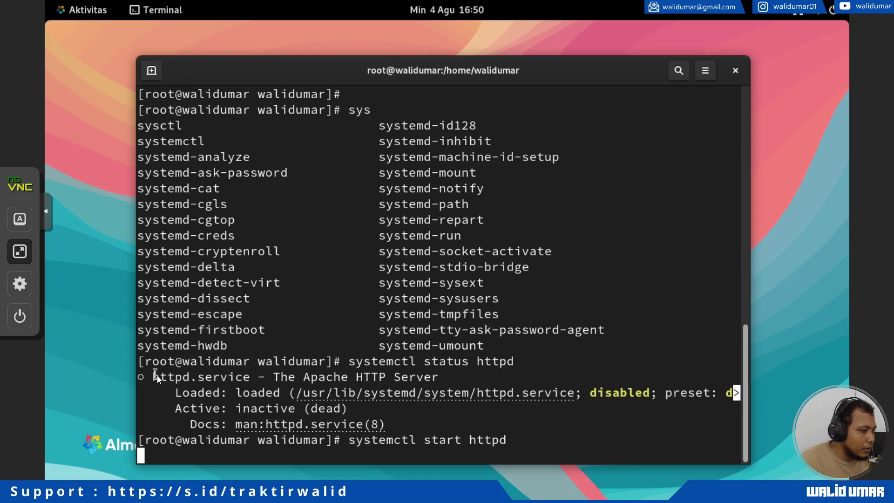
pyautogui.moveTo(155, 376); pyautogui.dragTo(340, 376)
pyautogui.doubleClick(373, 375)
pyautogui.click(351, 333)
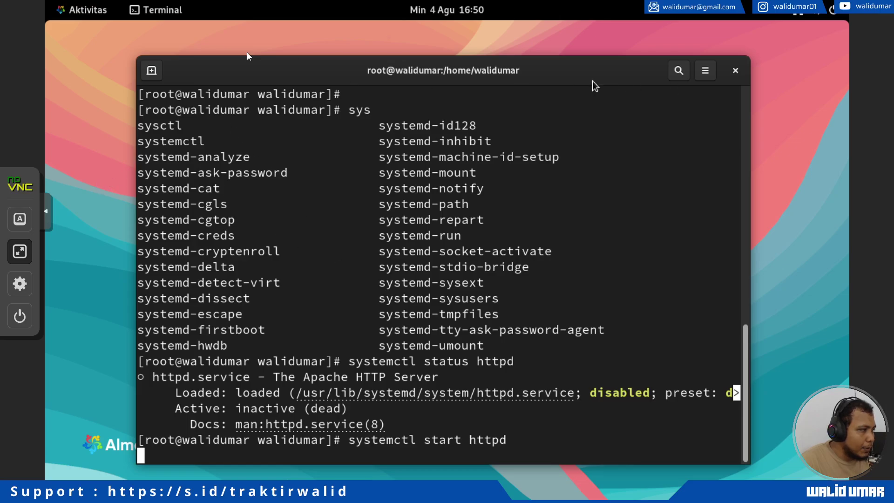
pyautogui.click(158, 77)
# Run netstat -tulpn in the new tab and highlight the port 80 listening row.
pyautogui.write('netstat -')
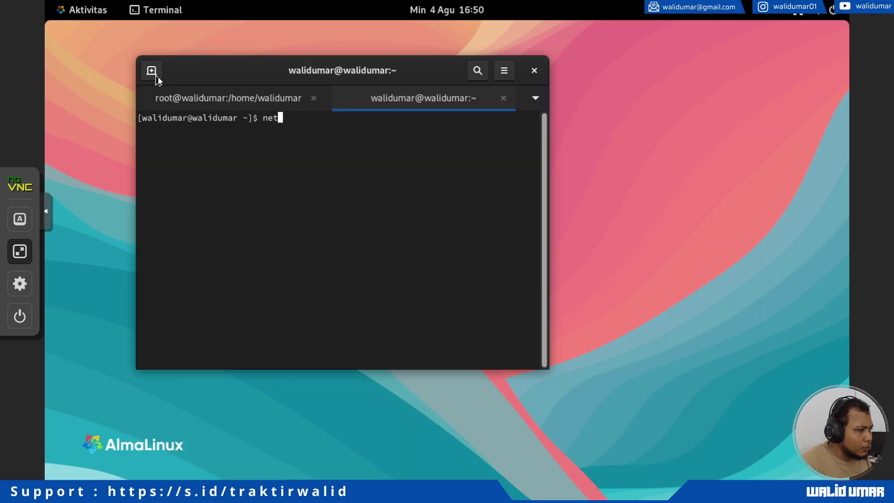
pyautogui.write('ulpn')
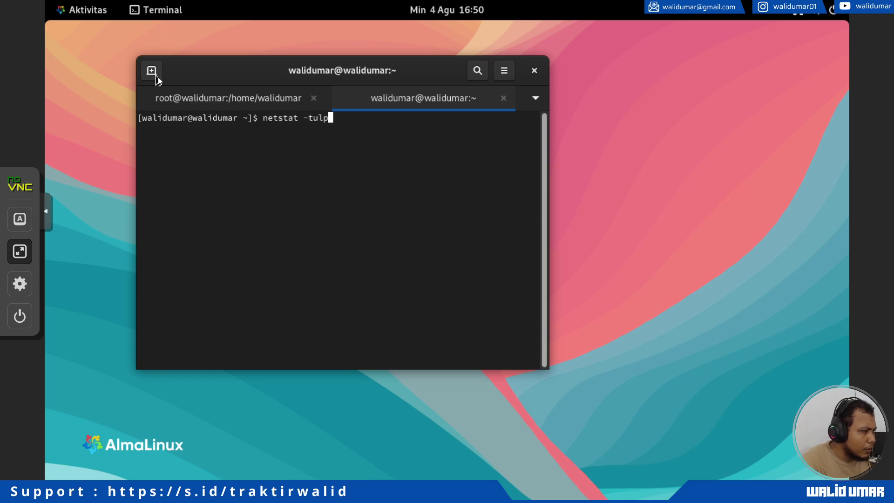
pyautogui.press('Return')
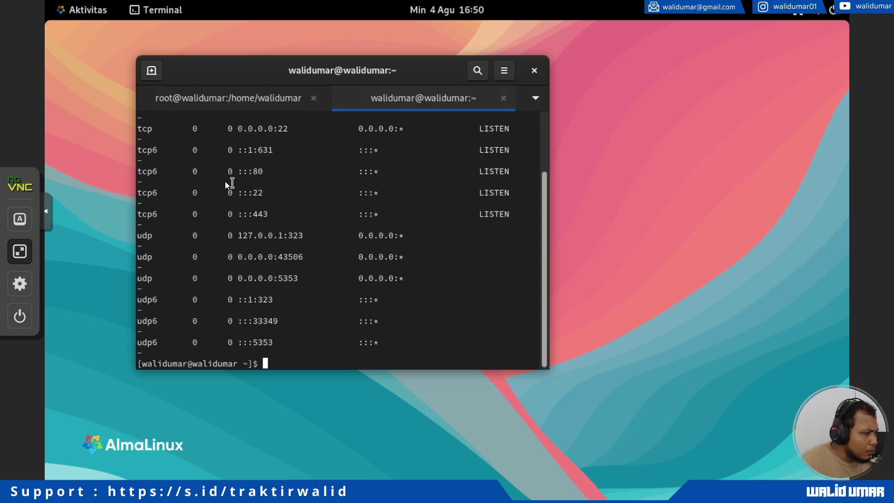
pyautogui.moveTo(152, 171); pyautogui.dragTo(310, 171)
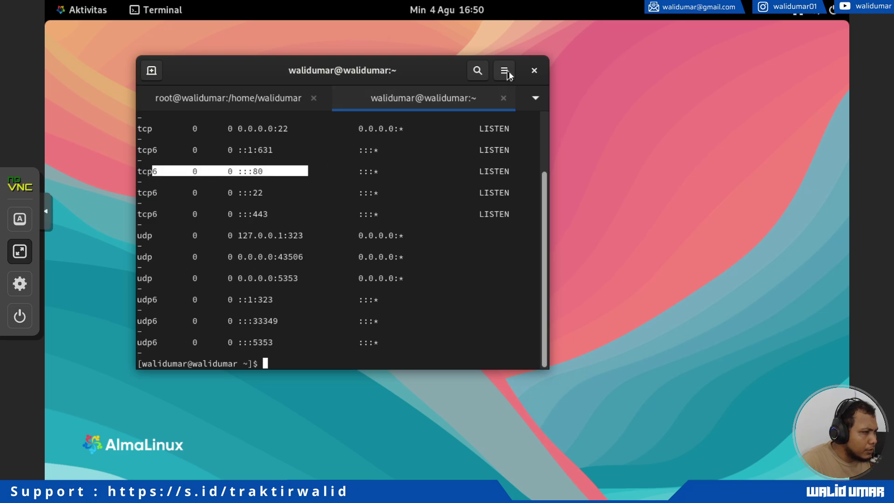
pyautogui.doubleClick(418, 69)
# In the root tab, confirm httpd is active (running) on ports 443 and 80.
pyautogui.click(337, 68)
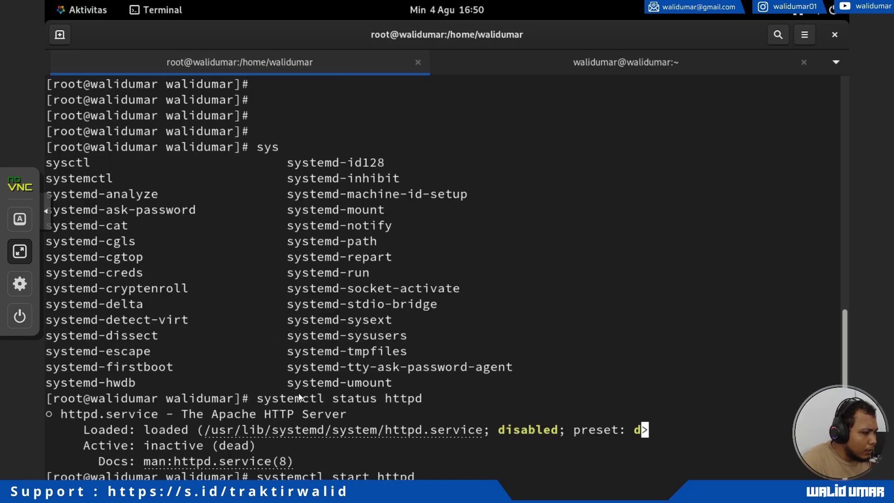
pyautogui.scroll(-7, 298, 397)
pyautogui.moveTo(145, 164); pyautogui.dragTo(270, 321)
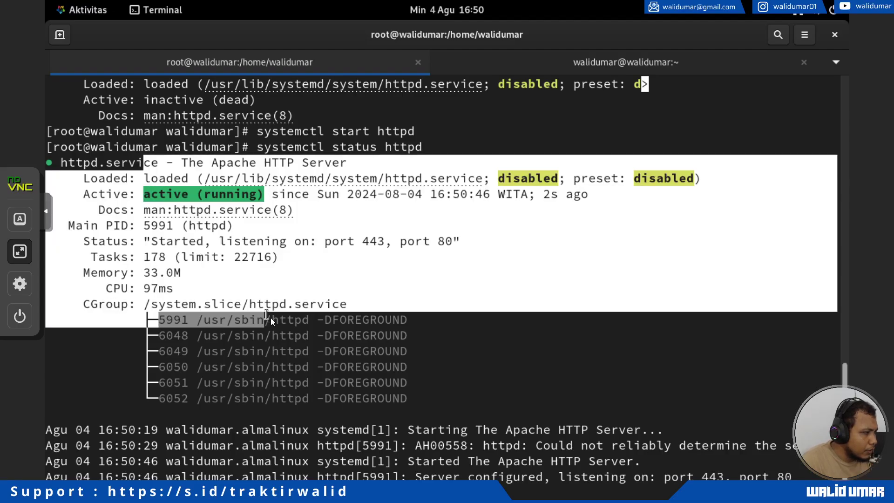
pyautogui.click(222, 191)
pyautogui.click(73, 9)
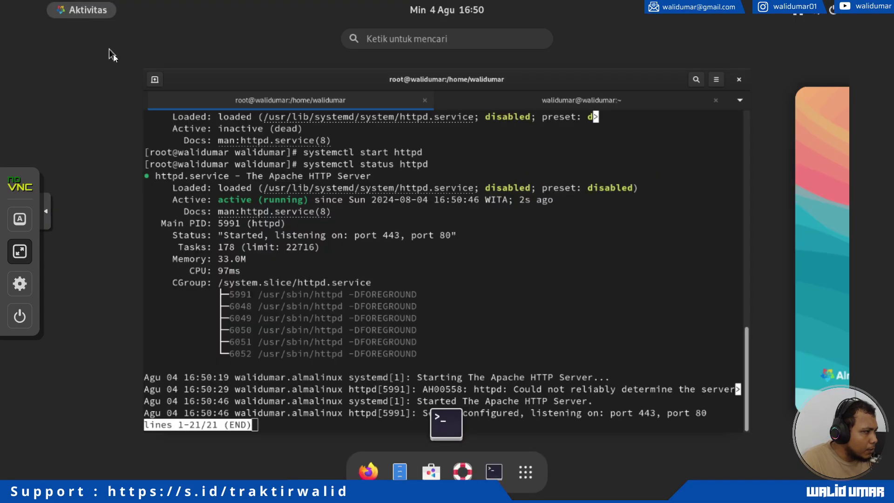
# Launch Firefox, load localhost to show the AlmaLinux Test Page, and close the notice tab.
pyautogui.click(360, 474)
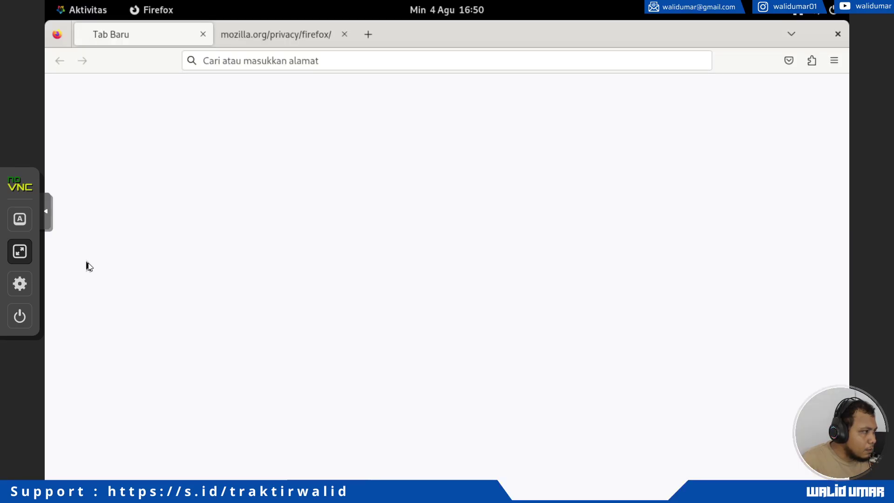
pyautogui.click(293, 59)
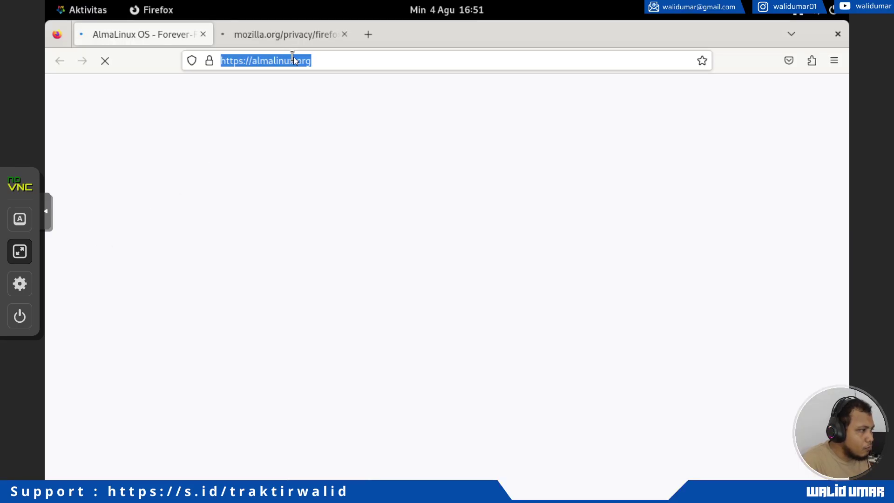
pyautogui.write('localhost')
pyautogui.press('Return')
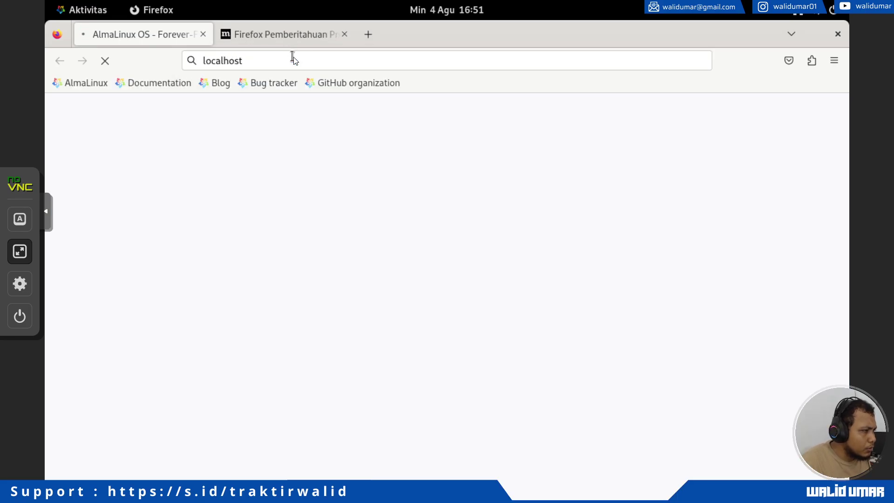
pyautogui.click(344, 34)
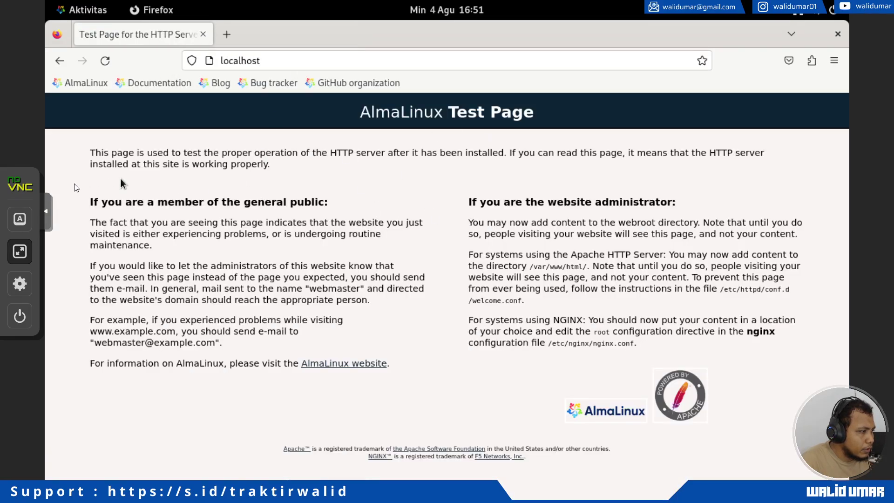
pyautogui.click(20, 251)
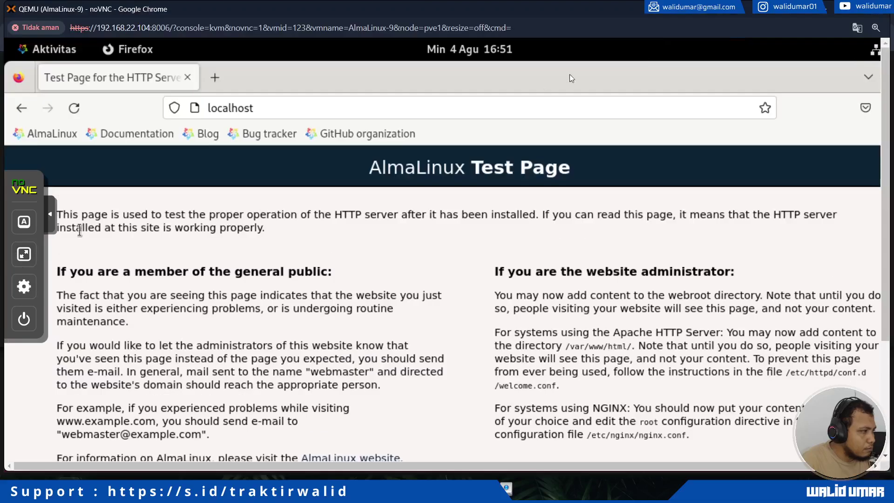
# In a blank Chrome tab on the host, try opening localhost:5774.
pyautogui.click(828, 10)
pyautogui.click(174, 13)
pyautogui.write('localhost:5774')
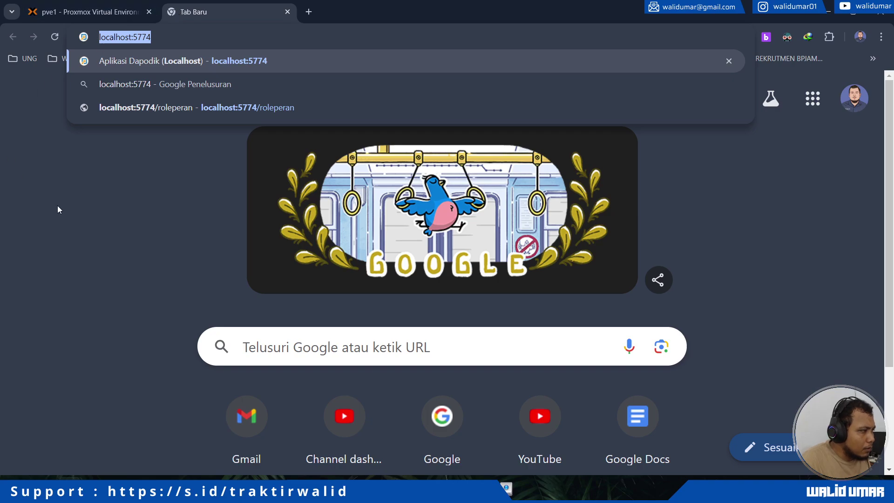
pyautogui.press('Return')
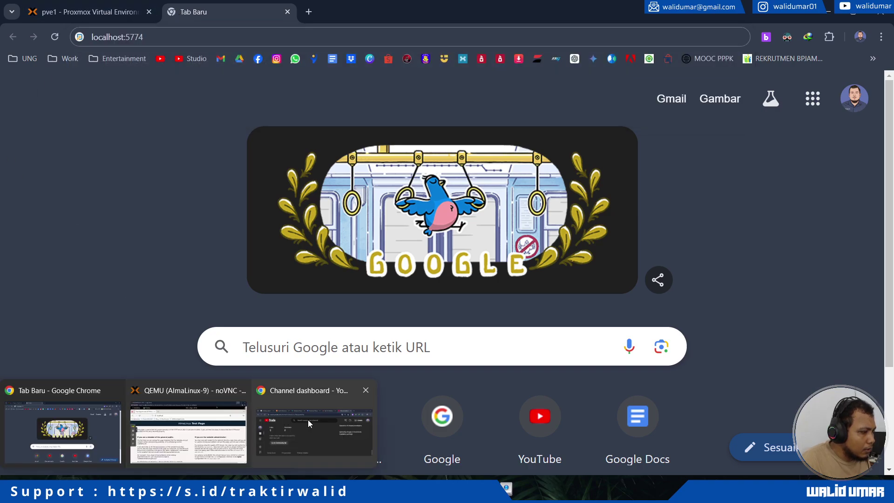
# Return to the VM console in full screen and bring the terminal in front of Firefox.
pyautogui.moveTo(160, 432)
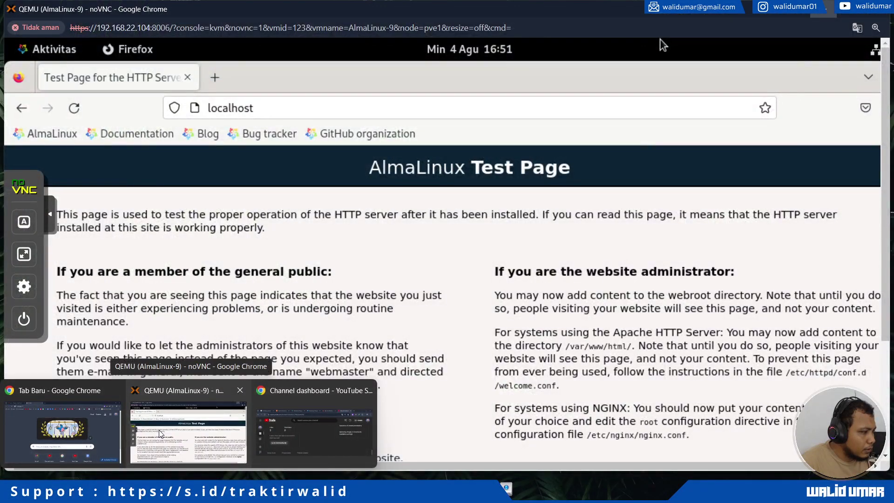
pyautogui.click(159, 433)
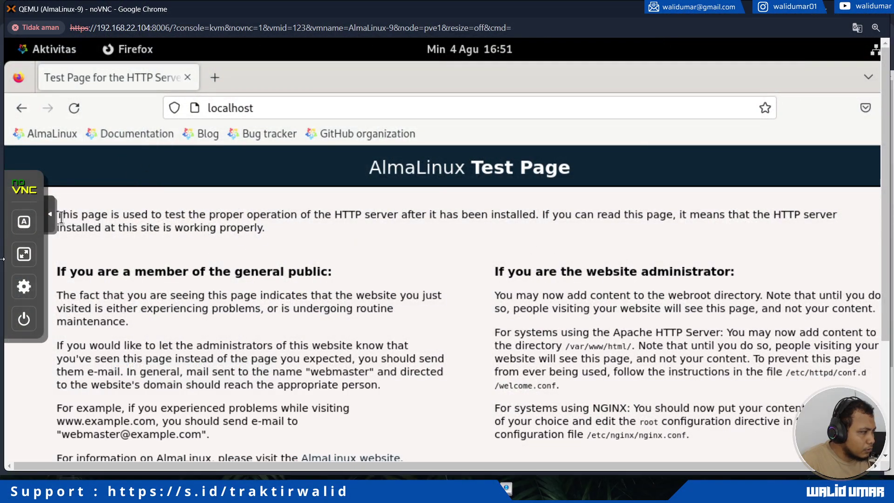
pyautogui.click(24, 254)
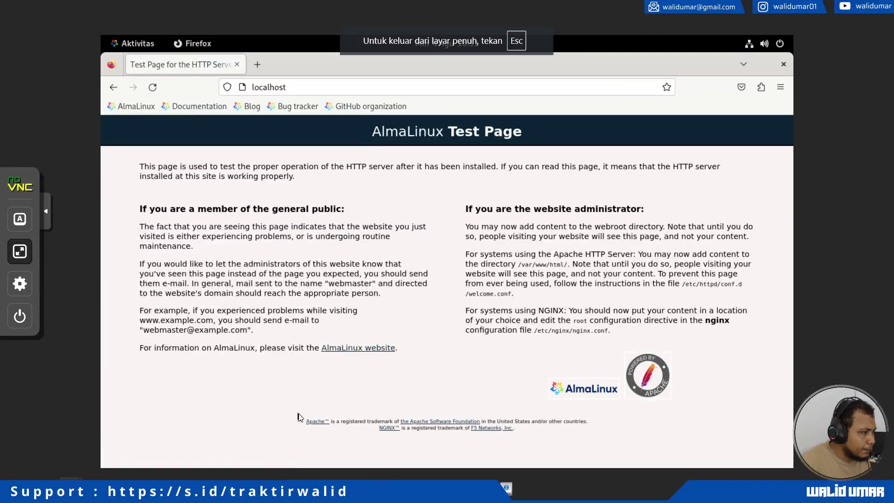
pyautogui.hotkey('alt', 'Tab')
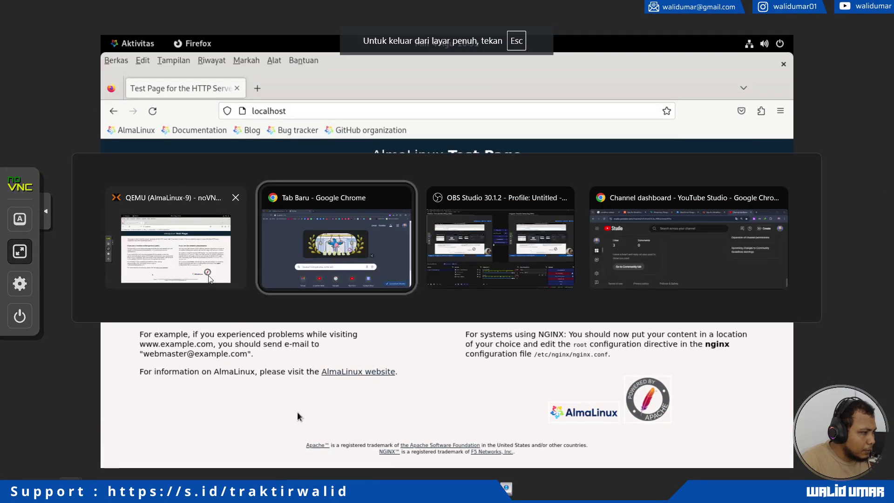
pyautogui.press('Escape')
pyautogui.doubleClick(768, 65)
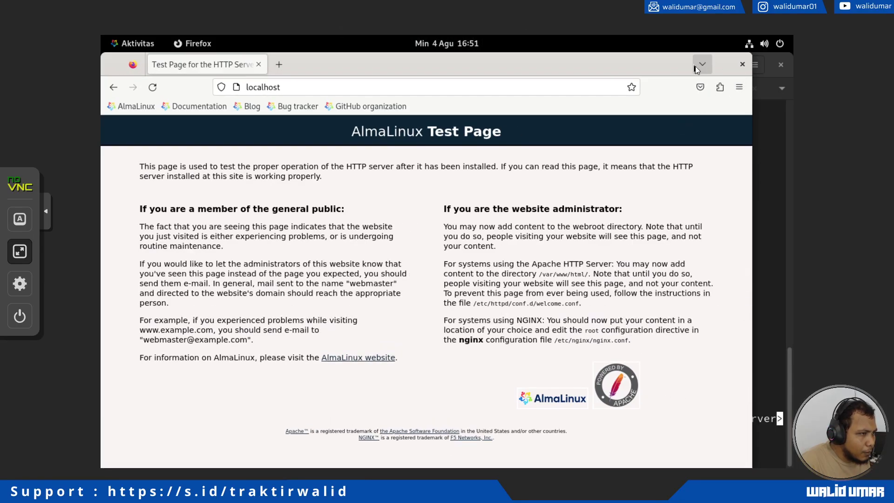
pyautogui.click(700, 64)
pyautogui.click(771, 176)
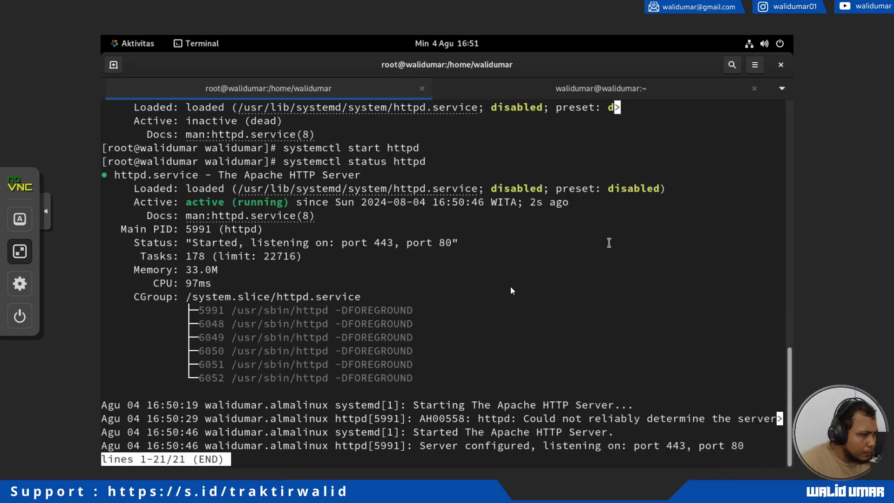
# Run ip a in the root shell and highlight the VM's 192.168.22.6 address.
pyautogui.write('qip a')
pyautogui.press('Return')
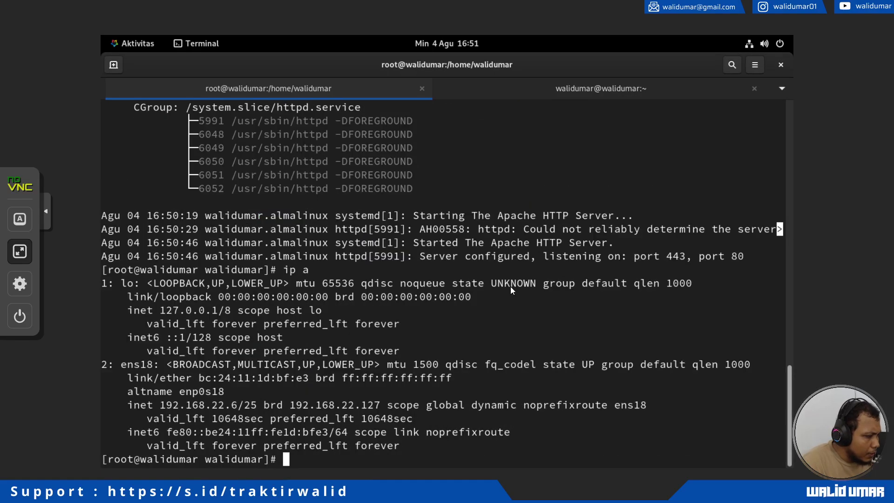
pyautogui.moveTo(250, 405); pyautogui.dragTo(205, 405)
pyautogui.click(20, 251)
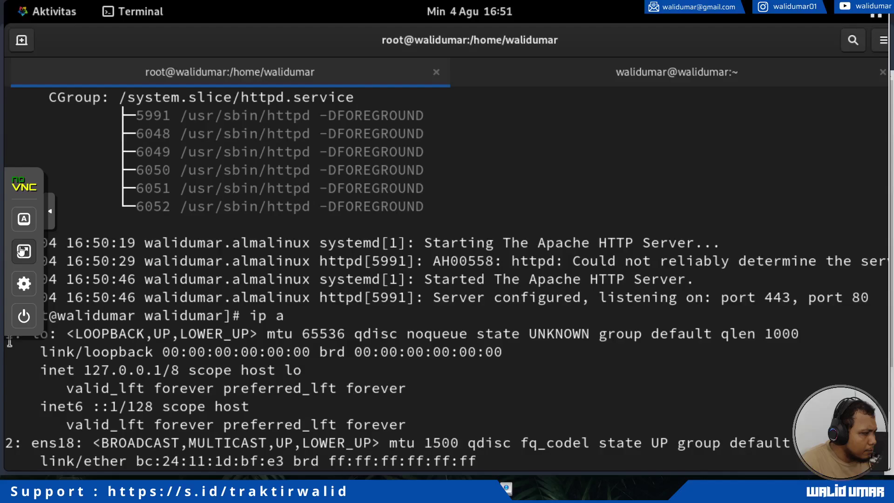
# Enter 192.168.22.6 in Chrome's address bar, correcting a mistyped address first.
pyautogui.hotkey('alt', 'Tab')
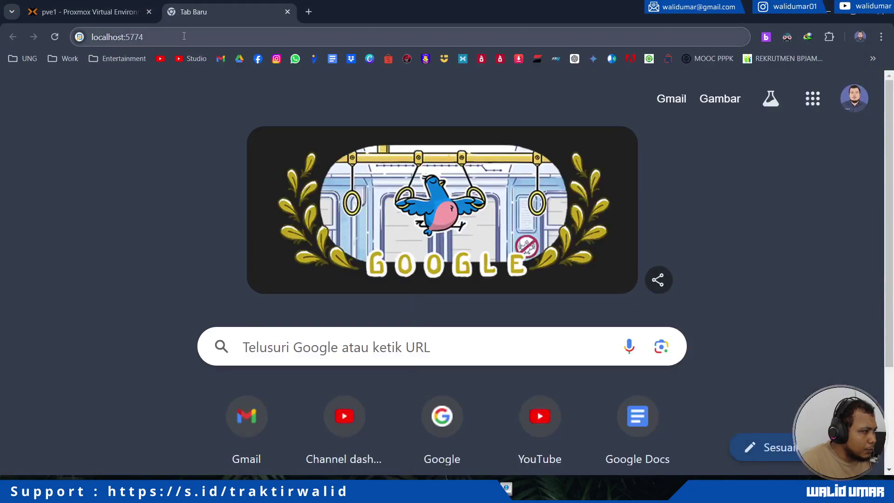
pyautogui.click(183, 34)
pyautogui.write('192.168.1')
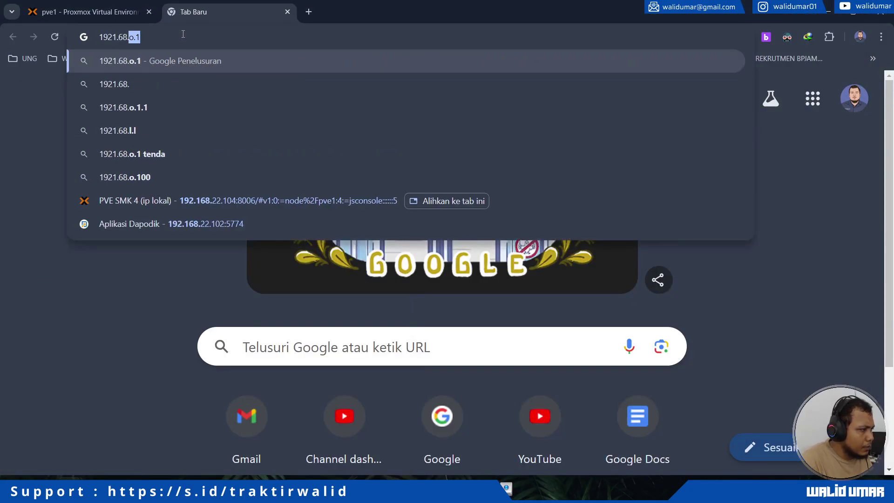
pyautogui.press('BackSpace')
pyautogui.press('Escape')
pyautogui.write('192.168.22.6')
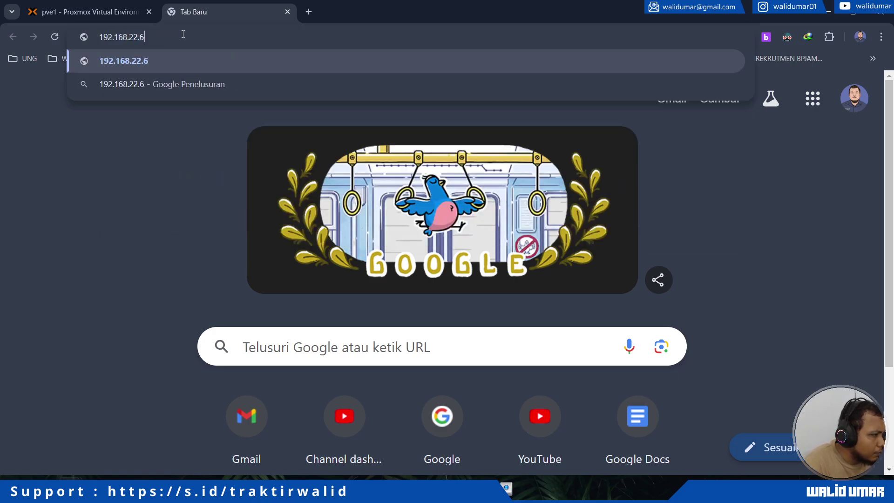
pyautogui.press('Return')
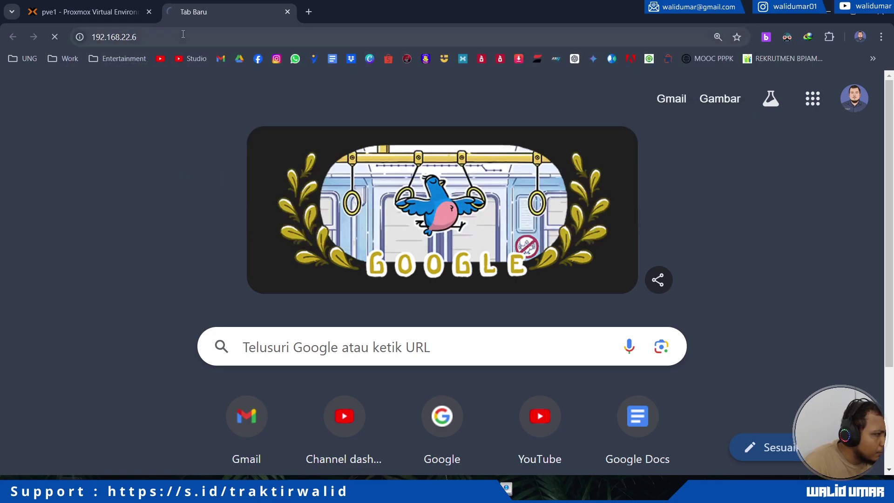
# Recheck the VM's 192.168.22.6 address line in the full-screen console, then exit full screen.
pyautogui.click(108, 8)
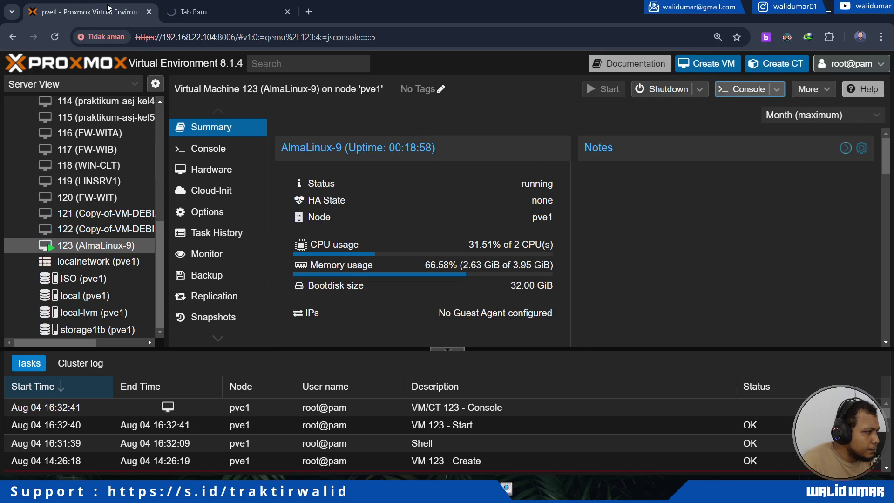
pyautogui.click(214, 16)
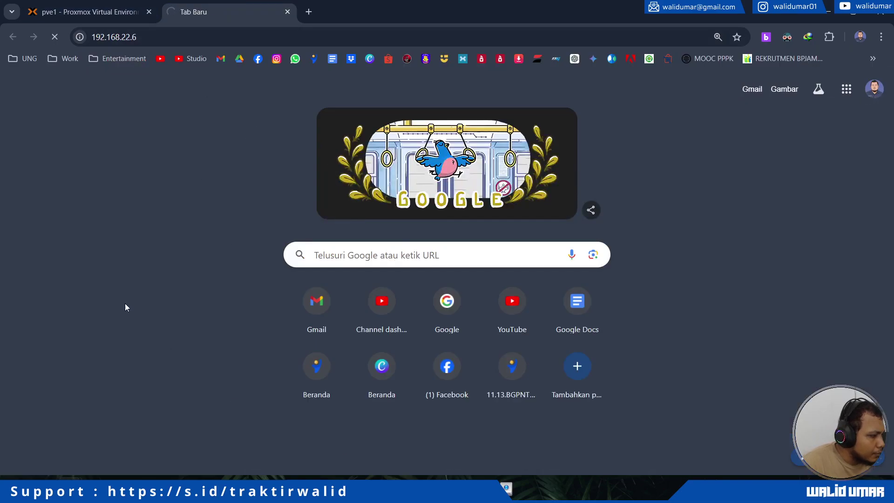
pyautogui.click(143, 33)
pyautogui.hotkey('ctrl', 'c')
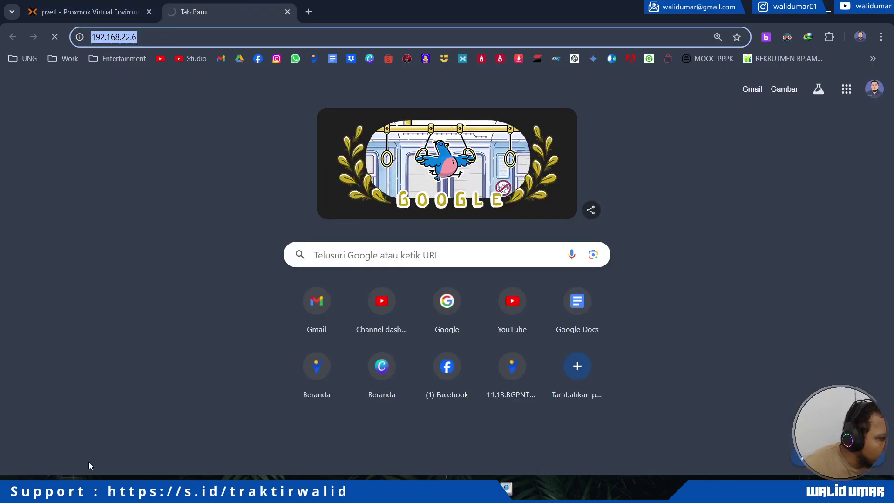
pyautogui.moveTo(88, 488)
pyautogui.click(199, 428)
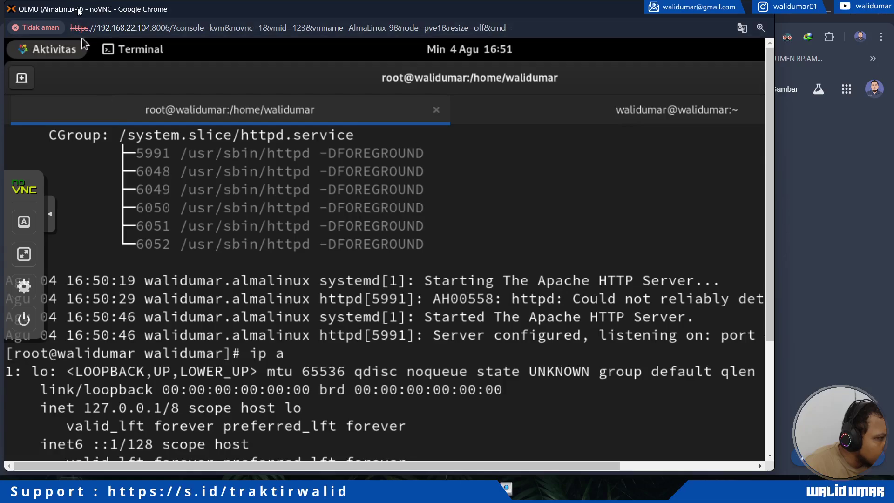
pyautogui.click(24, 253)
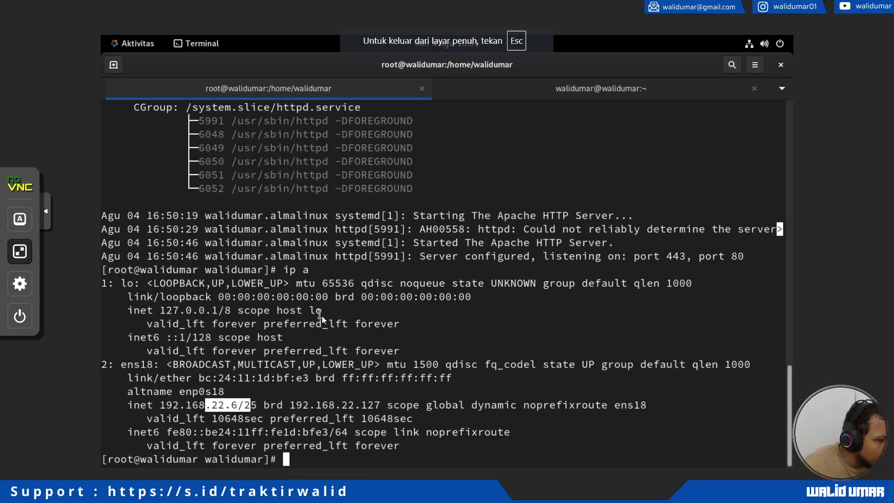
pyautogui.tripleClick(239, 405)
pyautogui.click(292, 396)
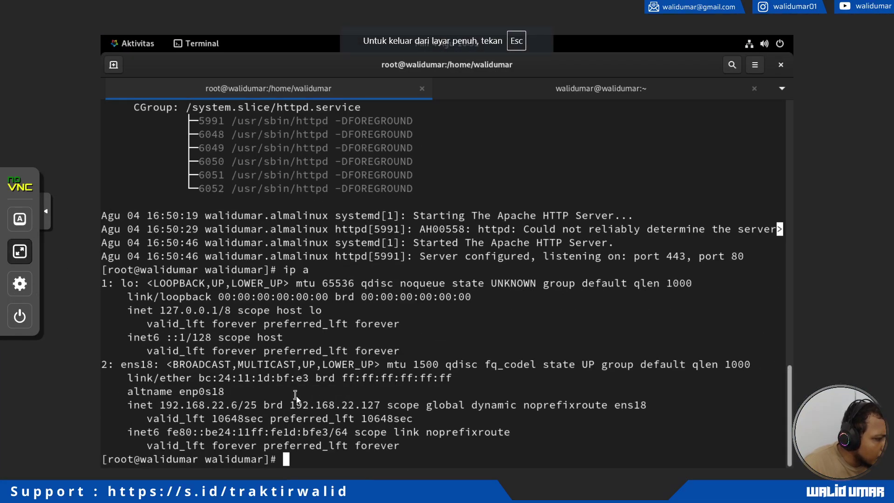
pyautogui.click(19, 253)
# Open a new Chrome tab and load the pasted address 192.168.22.6.
pyautogui.hotkey('ctrl', 't')
pyautogui.hotkey('ctrl', 'v')
pyautogui.press('Return')
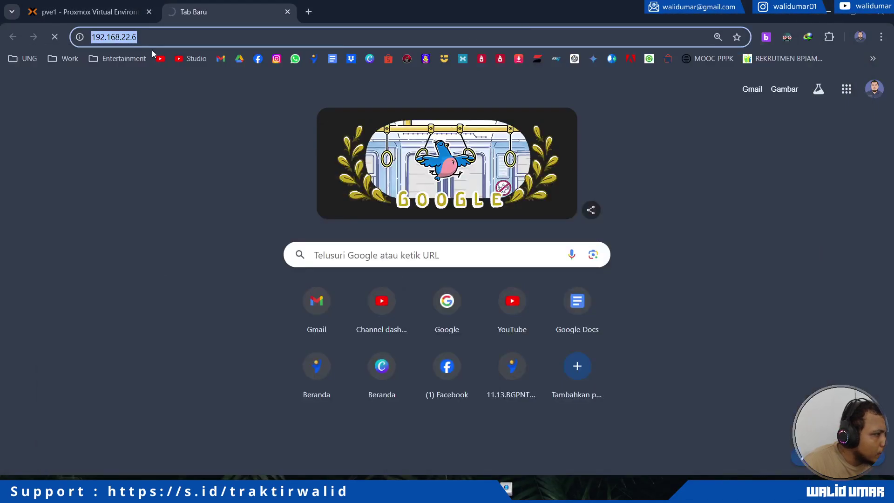
pyautogui.click(146, 40)
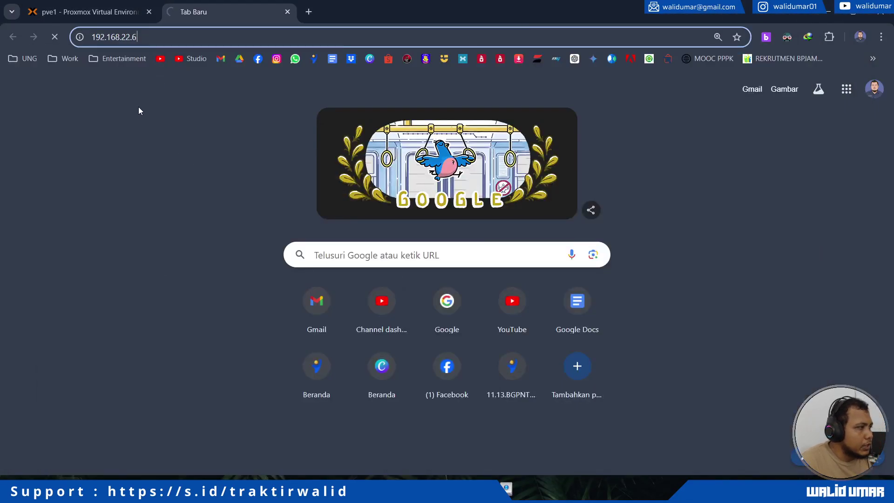
# Select the firewall-cmd command in the search results for enabling HTTP on AlmaLinux.
pyautogui.click(135, 197)
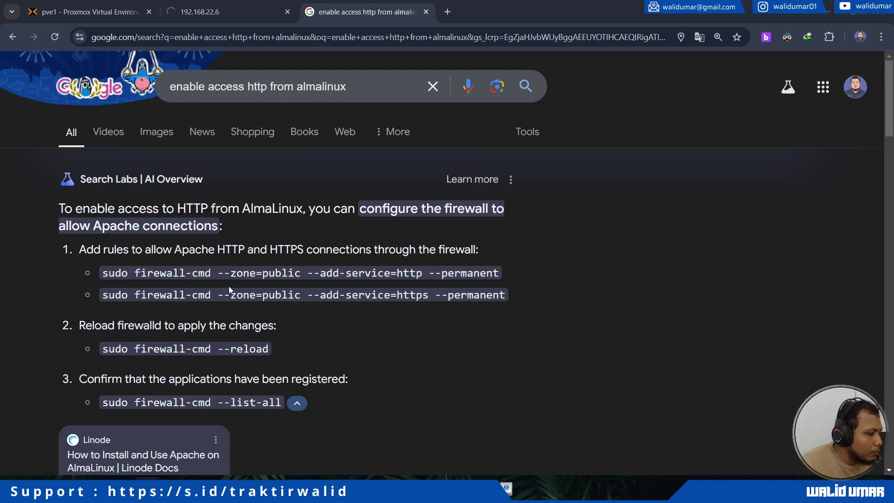
pyautogui.moveTo(105, 273); pyautogui.dragTo(462, 274)
pyautogui.click(270, 273)
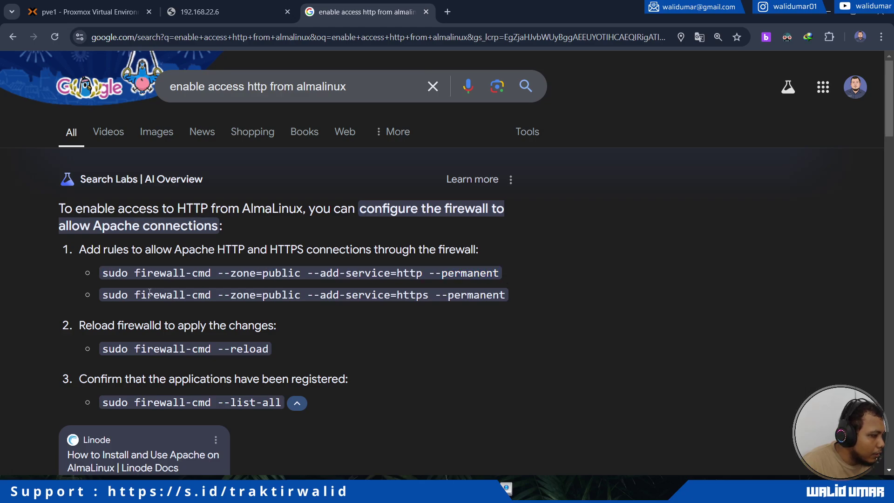
pyautogui.moveTo(105, 273); pyautogui.dragTo(387, 277)
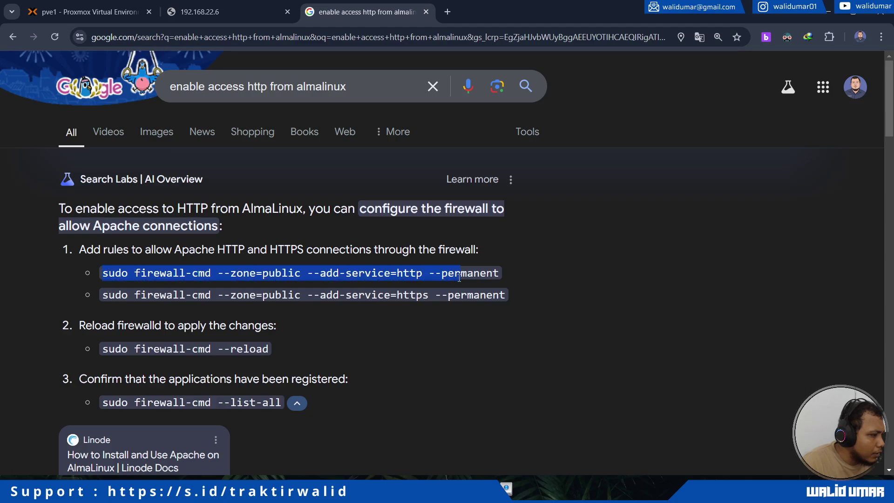
pyautogui.click(495, 275)
# Bring the AlmaLinux VM console back and show it full screen.
pyautogui.moveTo(188, 492)
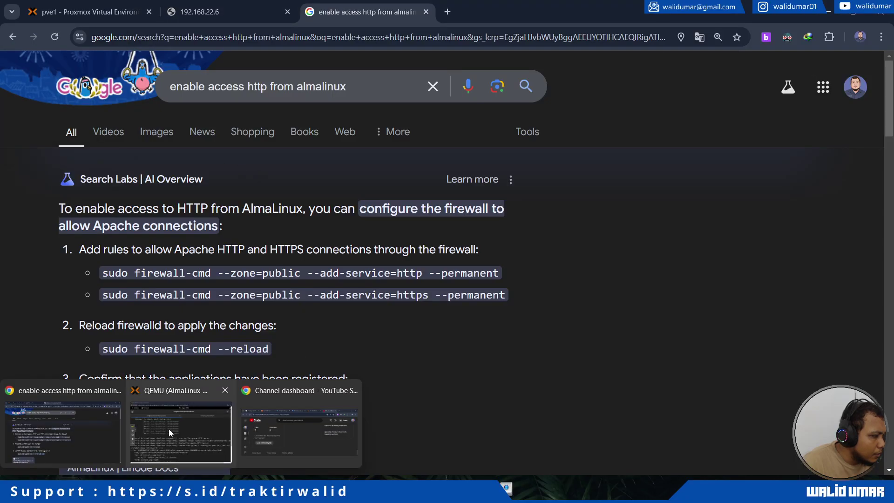
pyautogui.click(169, 429)
pyautogui.click(23, 256)
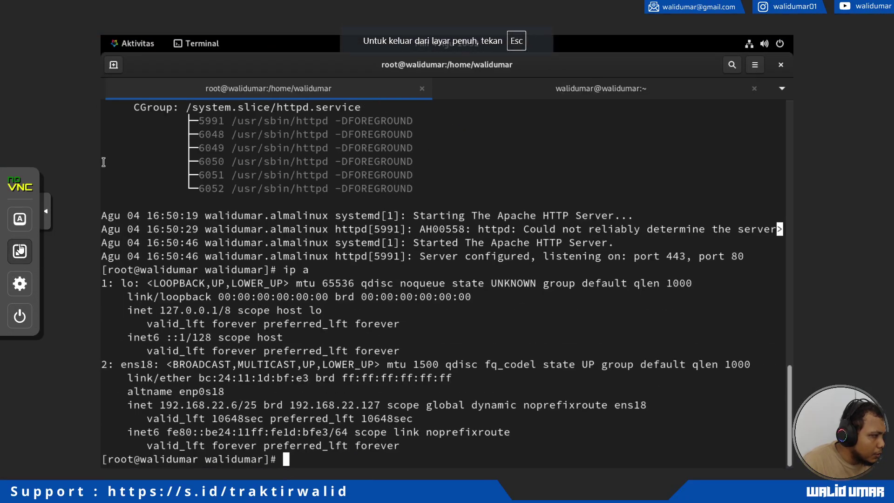
pyautogui.click(20, 251)
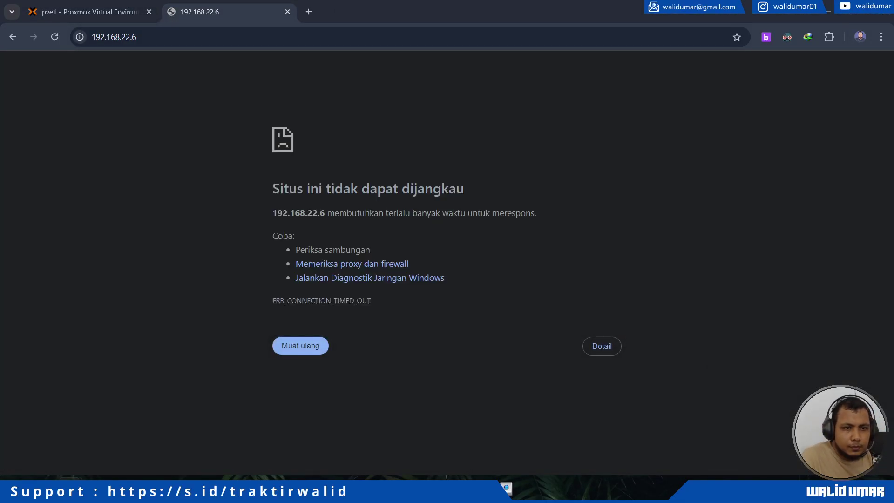
pyautogui.moveTo(67, 473)
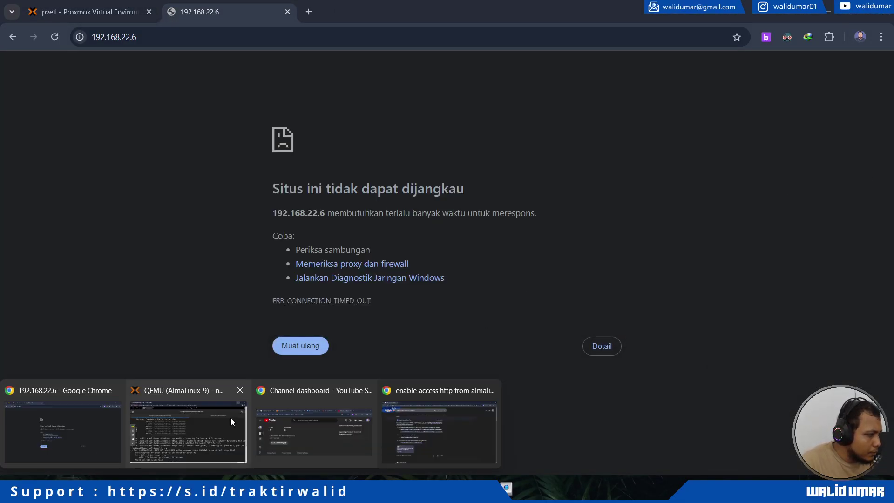
pyautogui.click(208, 421)
pyautogui.click(23, 254)
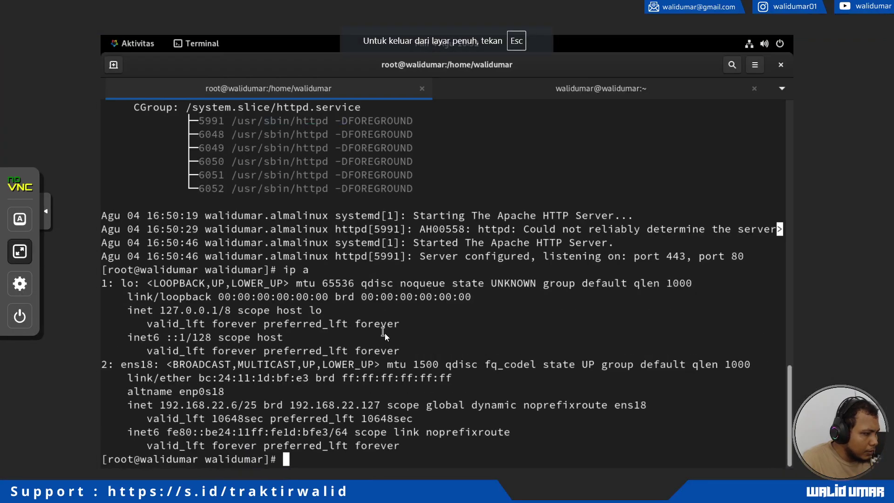
# Permanently allow the http service in the public firewall zone, then reload firewalld, correcting the 'fireall' typo.
pyautogui.write('sudo fi')
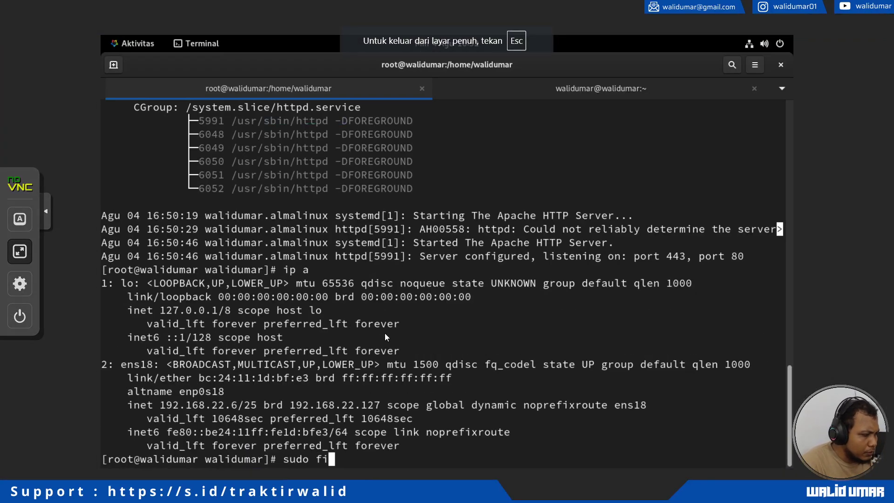
pyautogui.write('rewall')
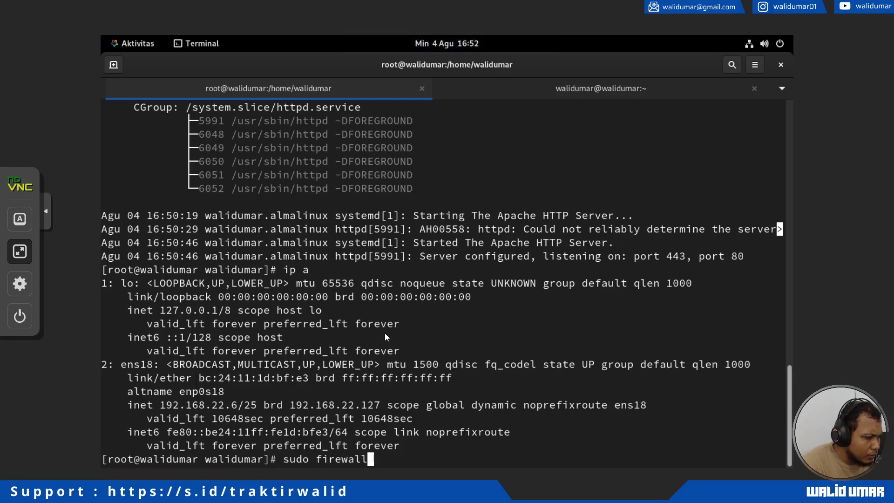
pyautogui.write('-cmd --z')
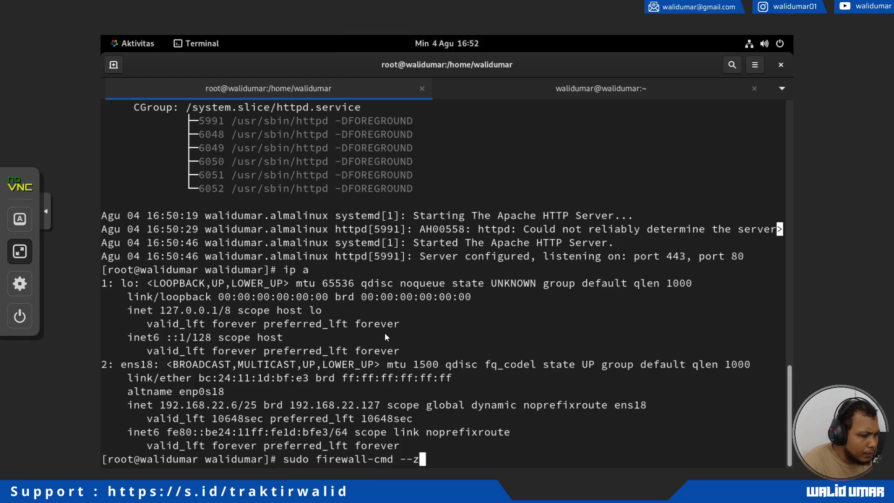
pyautogui.write('one=public')
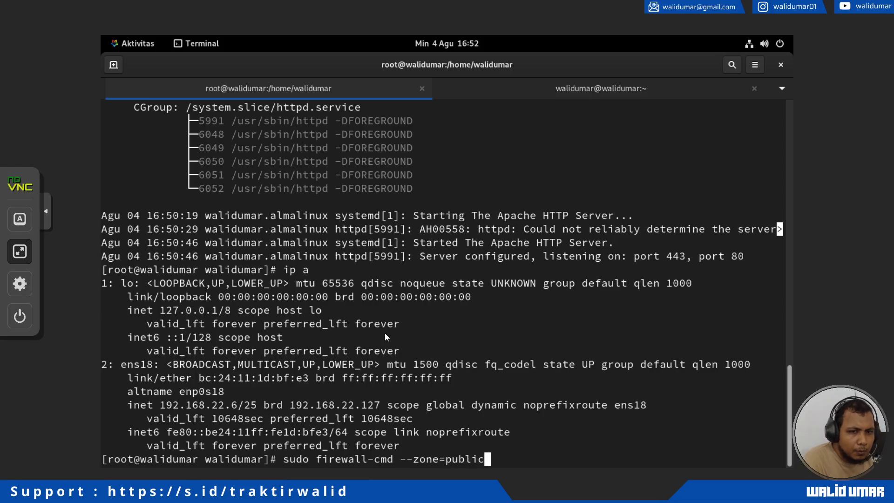
pyautogui.write(' --')
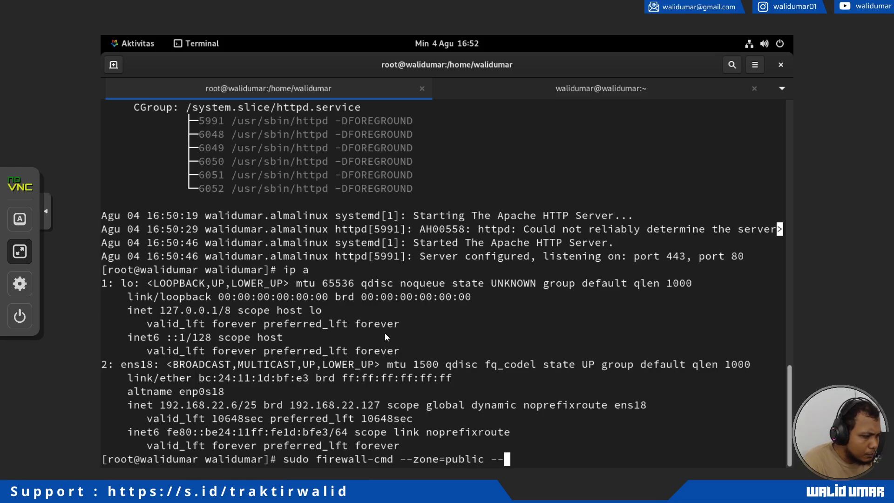
pyautogui.write('add-se')
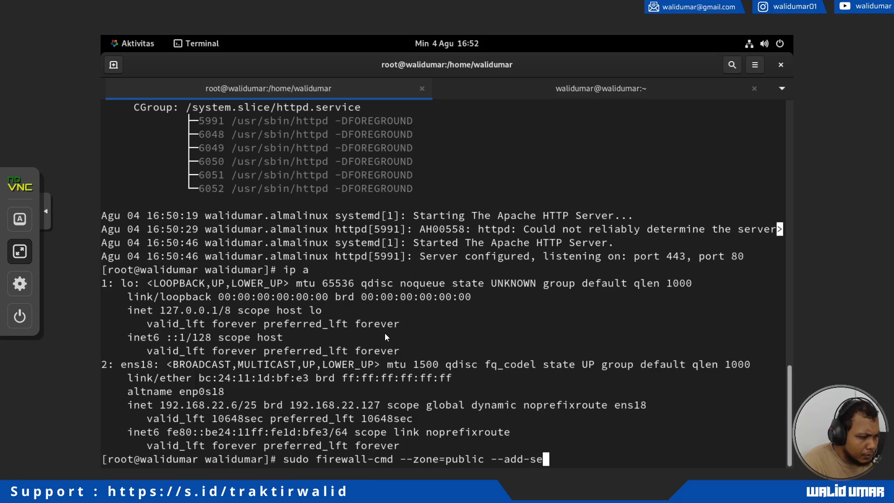
pyautogui.write('rvice=http --permanent')
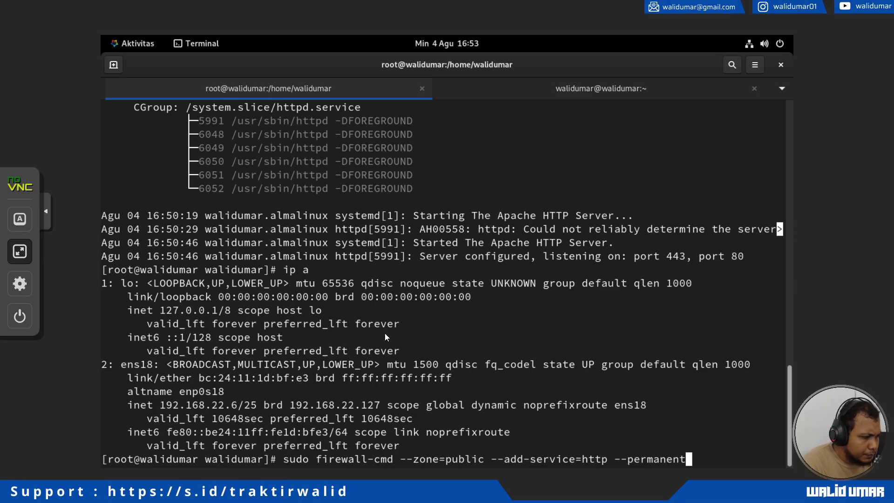
pyautogui.press('Return')
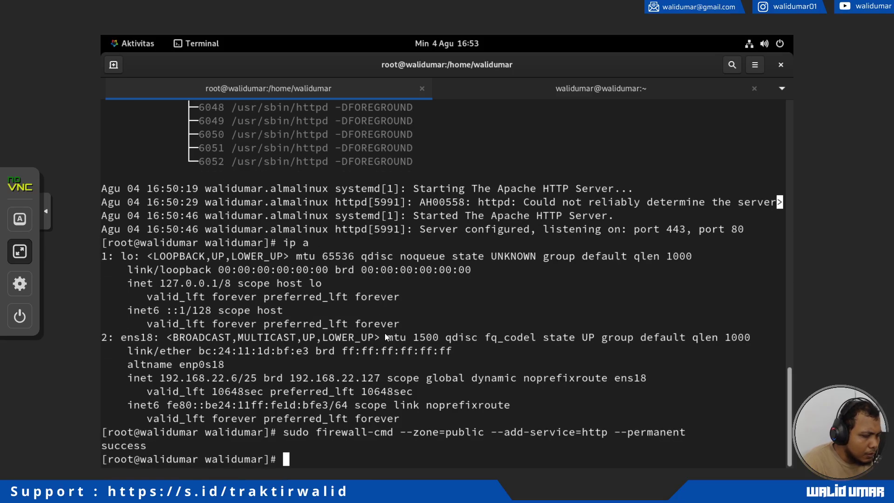
pyautogui.write('sudo fireall')
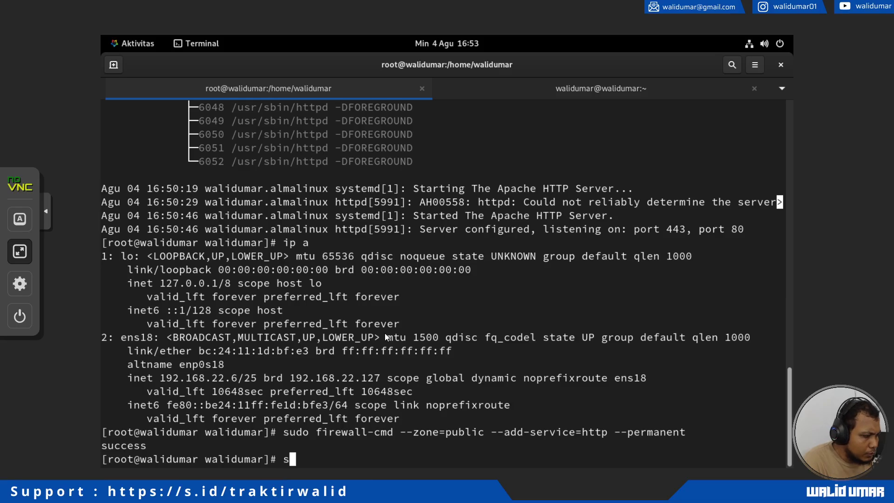
pyautogui.write('-cmd')
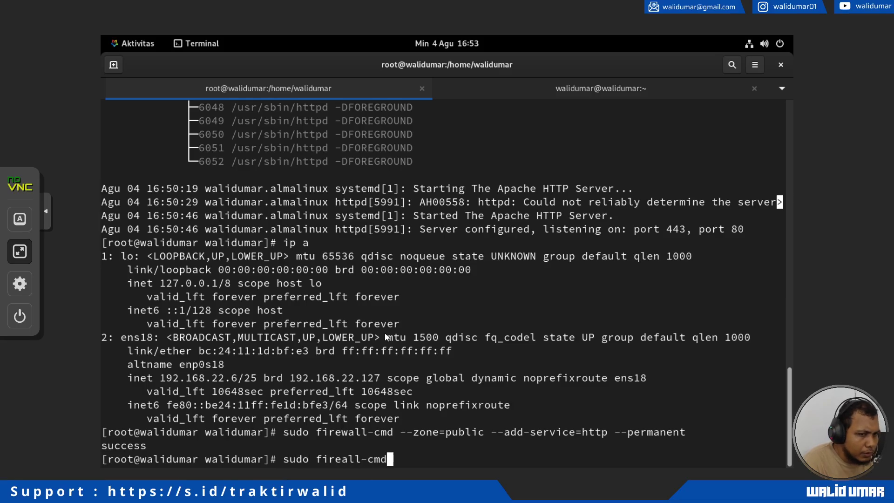
pyautogui.write(' --reload')
pyautogui.press('Return')
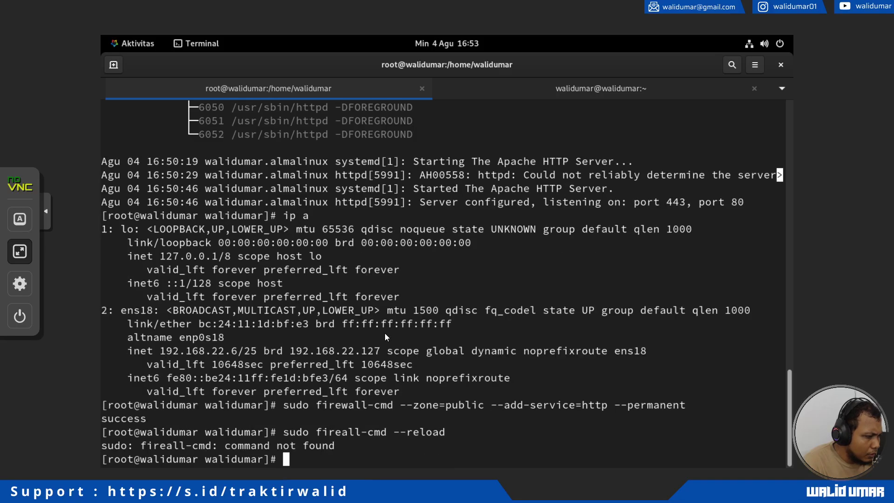
pyautogui.press('Up')
pyautogui.press('Left')
pyautogui.press('Left')
pyautogui.press('Left')
pyautogui.press('Left')
pyautogui.press('Left')
pyautogui.press('Left')
pyautogui.press('Left')
pyautogui.press('Left')
pyautogui.press('Left')
pyautogui.press('Left')
pyautogui.press('Left')
pyautogui.press('Left')
pyautogui.press('Left')
pyautogui.press('Left')
pyautogui.press('Left')
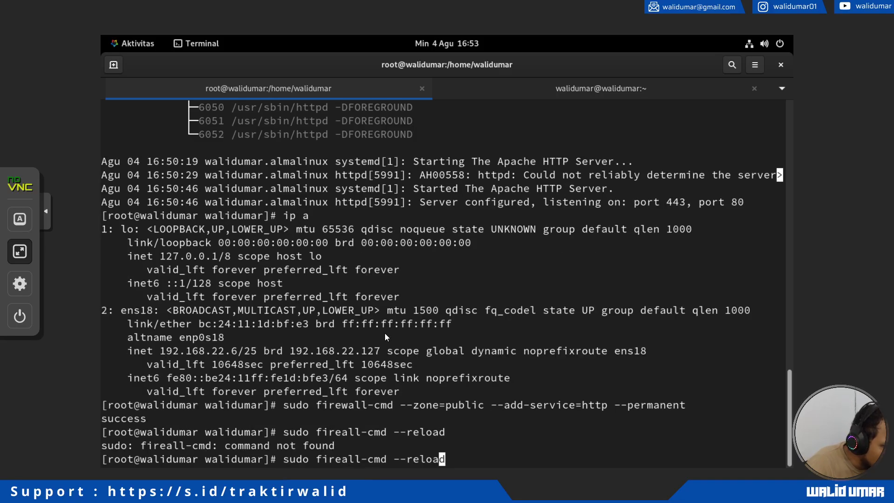
pyautogui.write('w')
pyautogui.press('Right')
pyautogui.press('Right')
pyautogui.press('Right')
pyautogui.press('Right')
pyautogui.press('Right')
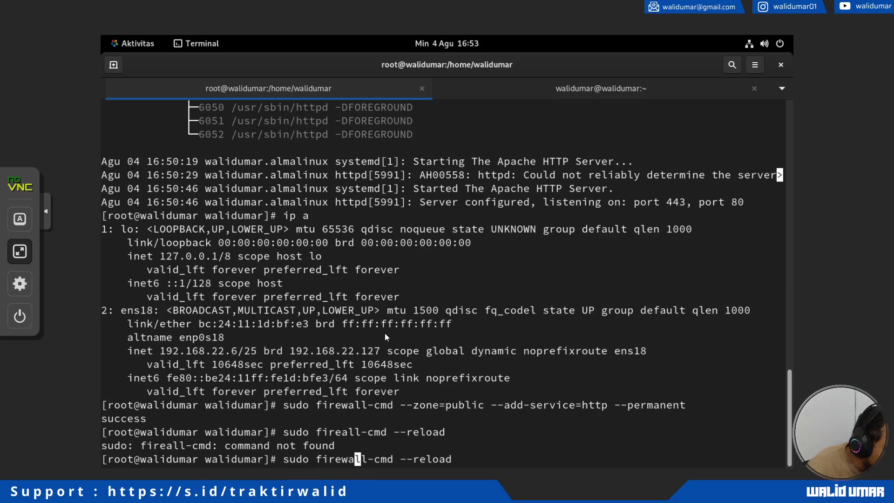
pyautogui.press('Return')
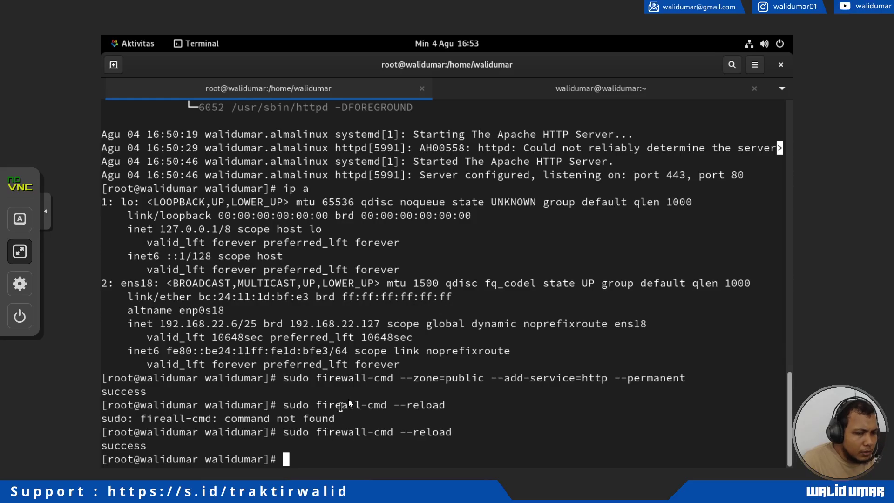
# List all public zone settings with firewall-cmd --list-all, review the output, and leave the full-screen console.
pyautogui.press('Up')
pyautogui.press('BackSpace')
pyautogui.press('BackSpace')
pyautogui.press('BackSpace')
pyautogui.press('BackSpace')
pyautogui.press('BackSpace')
pyautogui.press('BackSpace')
pyautogui.press('BackSpace')
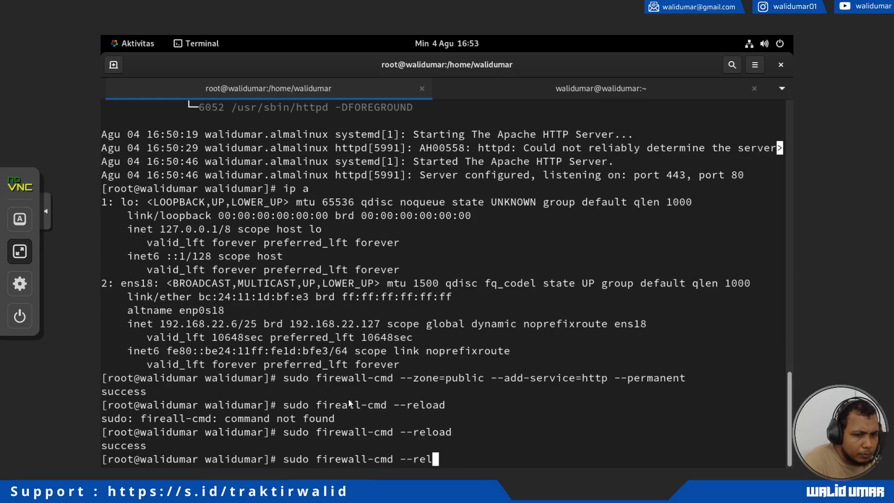
pyautogui.write('-list-all')
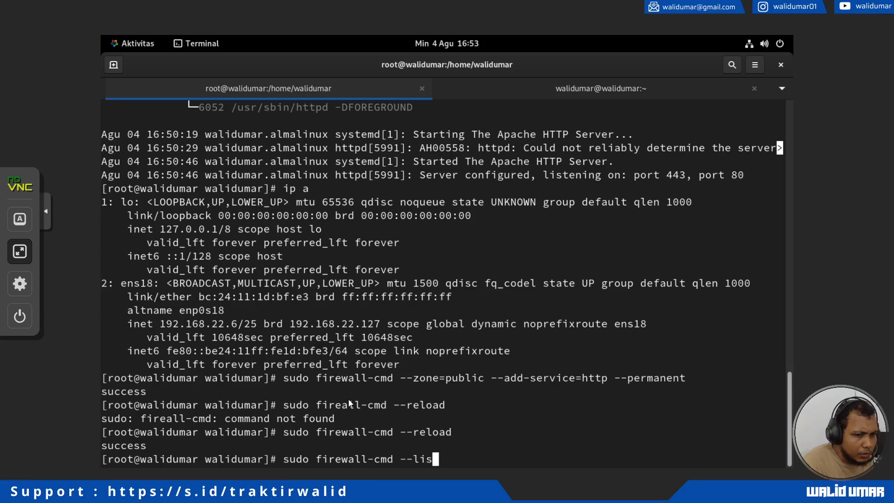
pyautogui.press('Return')
pyautogui.moveTo(104, 270); pyautogui.dragTo(219, 442)
pyautogui.click(212, 428)
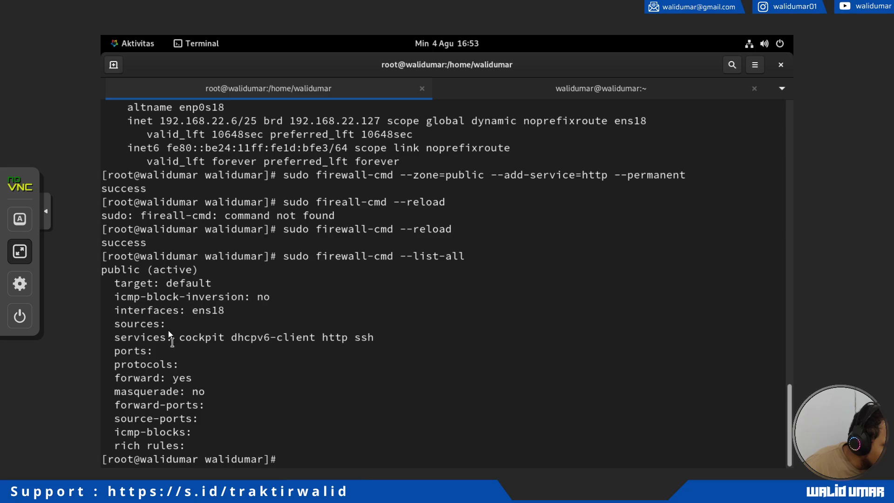
pyautogui.tripleClick(133, 429)
pyautogui.tripleClick(143, 407)
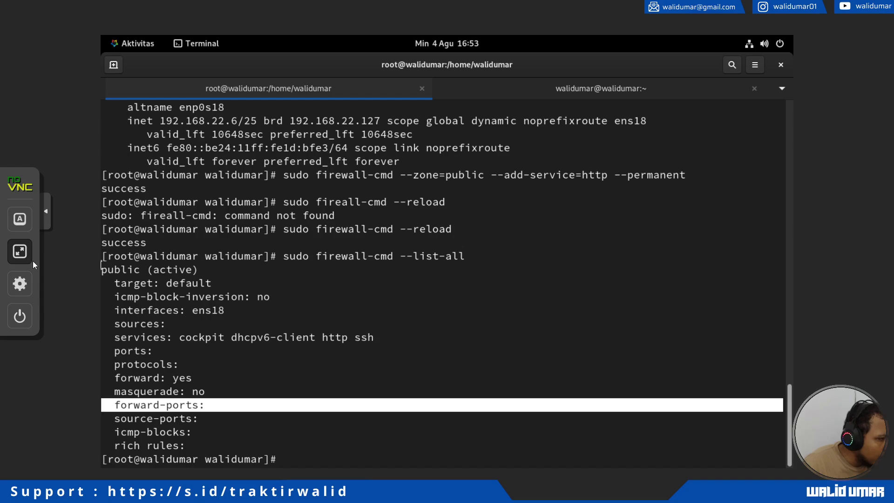
pyautogui.click(20, 251)
pyautogui.hotkey('alt', 'Tab')
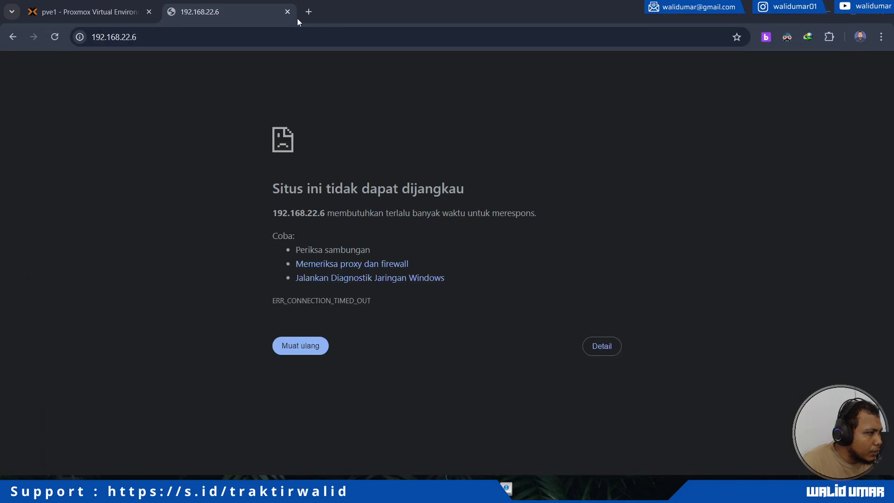
# Reload 192.168.22.6 in Chrome and look over the AlmaLinux Test Page that now loads.
pyautogui.click(50, 37)
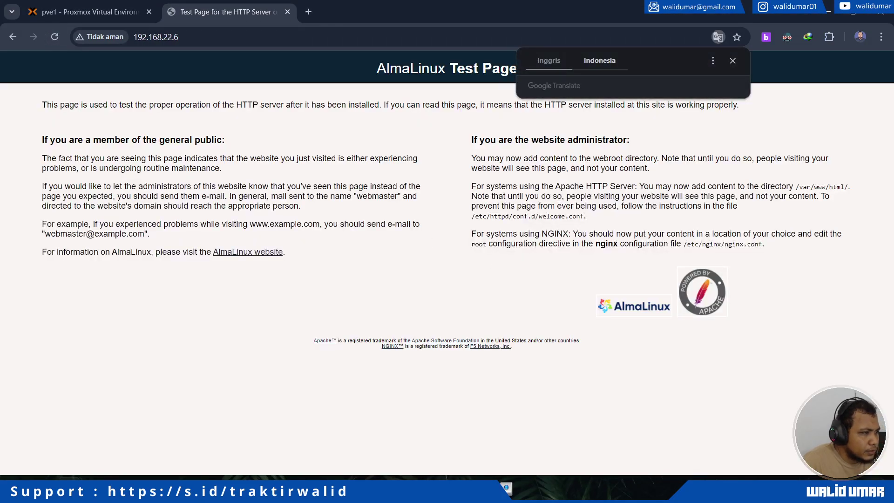
pyautogui.moveTo(558, 205); pyautogui.dragTo(472, 197)
pyautogui.scroll(7, 354, 206)
pyautogui.moveTo(251, 97); pyautogui.dragTo(634, 408)
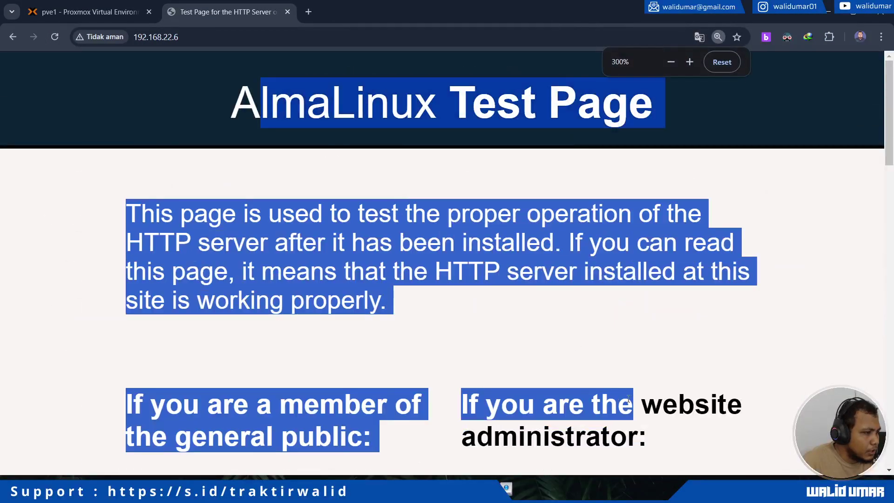
pyautogui.click(526, 400)
pyautogui.scroll(-10, 527, 401)
pyautogui.scroll(-4, 500, 336)
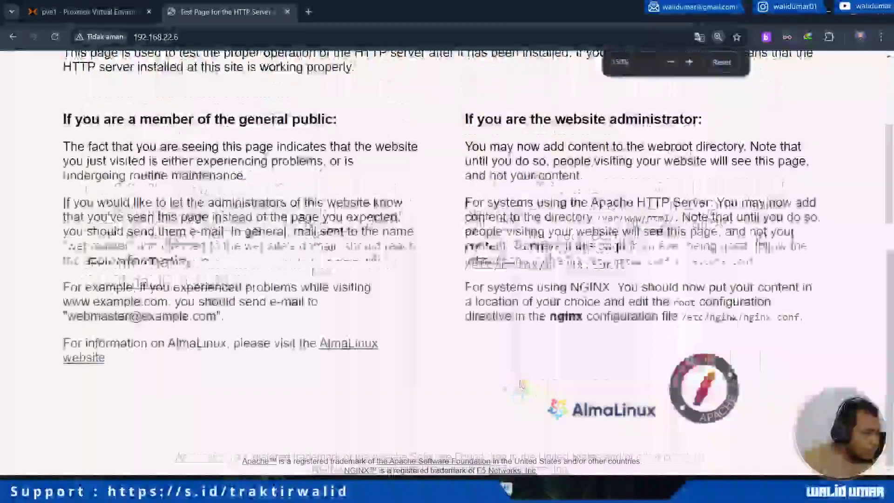
pyautogui.scroll(2, 500, 335)
pyautogui.scroll(-1, 500, 335)
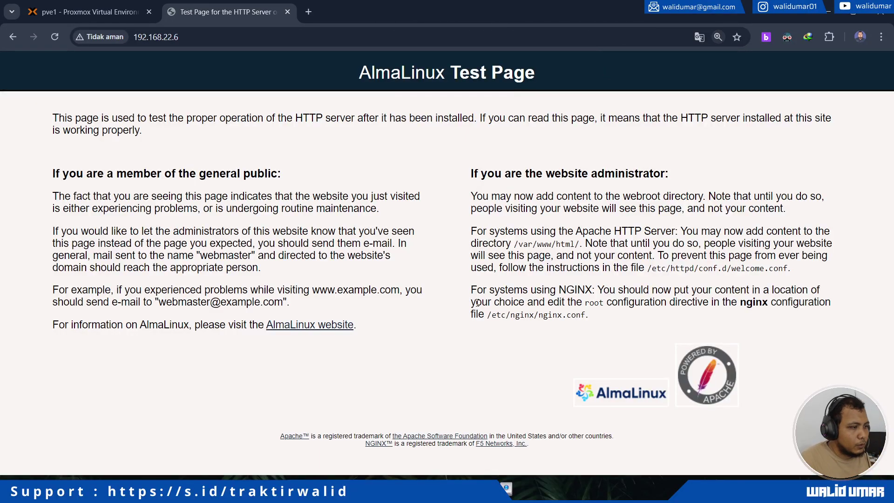
pyautogui.moveTo(211, 109); pyautogui.dragTo(448, 348)
pyautogui.click(433, 349)
# Confirm http appears among the public zone's allowed services in the VM console, then return to Chrome.
pyautogui.moveTo(89, 494)
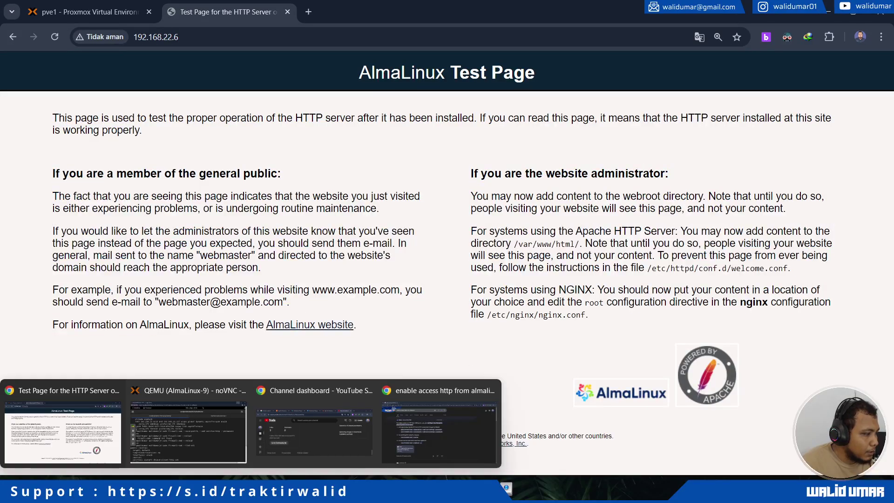
pyautogui.click(191, 420)
pyautogui.click(32, 265)
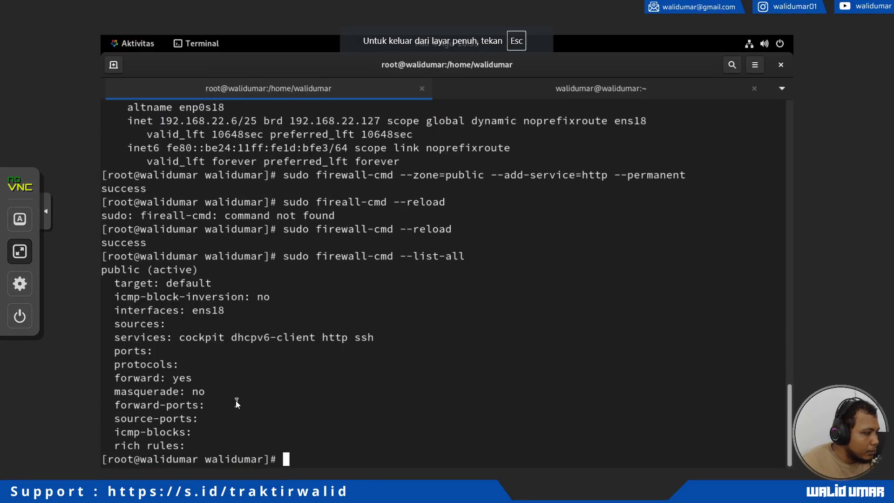
pyautogui.moveTo(189, 275); pyautogui.dragTo(231, 419)
pyautogui.click(206, 364)
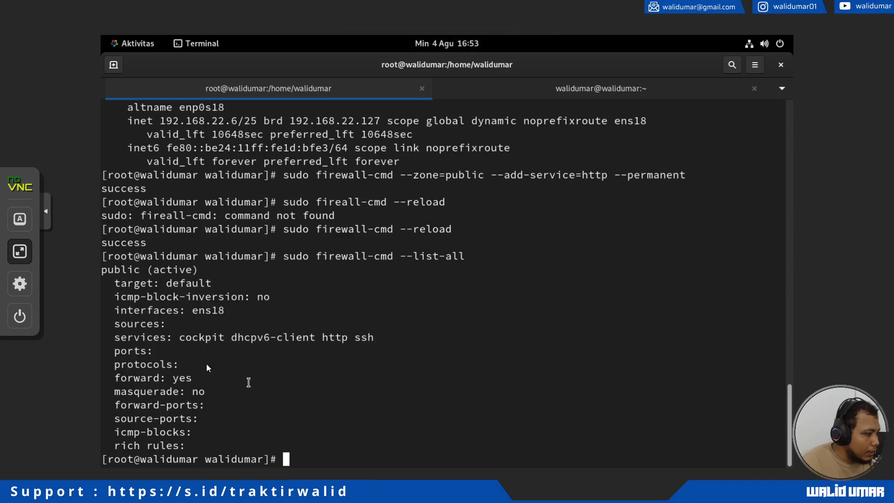
pyautogui.tripleClick(186, 337)
pyautogui.click(344, 342)
pyautogui.doubleClick(342, 336)
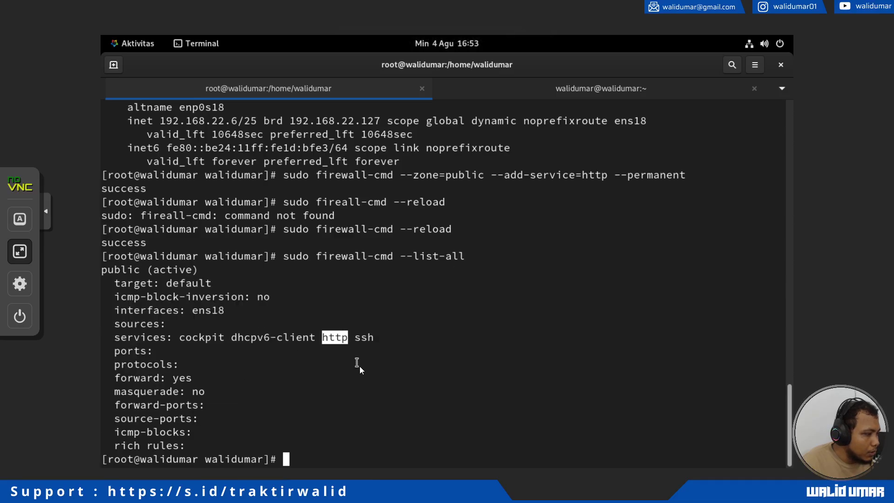
pyautogui.tripleClick(333, 339)
pyautogui.click(333, 339)
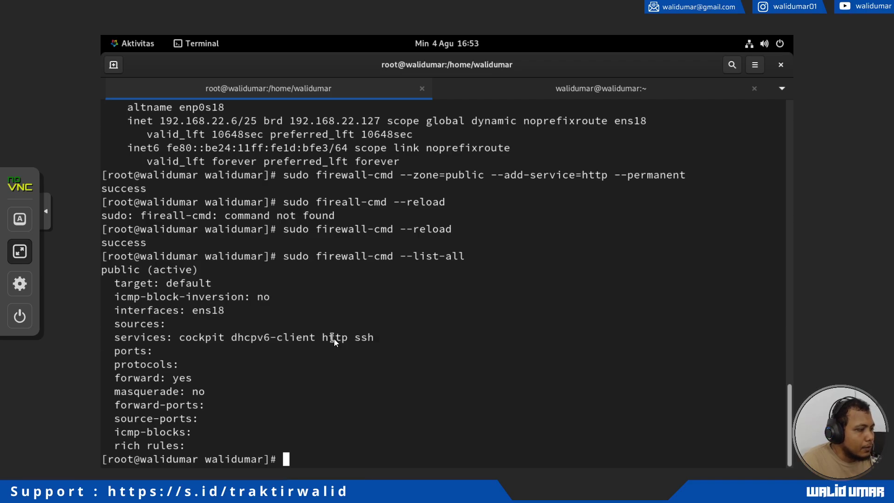
pyautogui.doubleClick(334, 338)
pyautogui.click(122, 304)
pyautogui.click(19, 252)
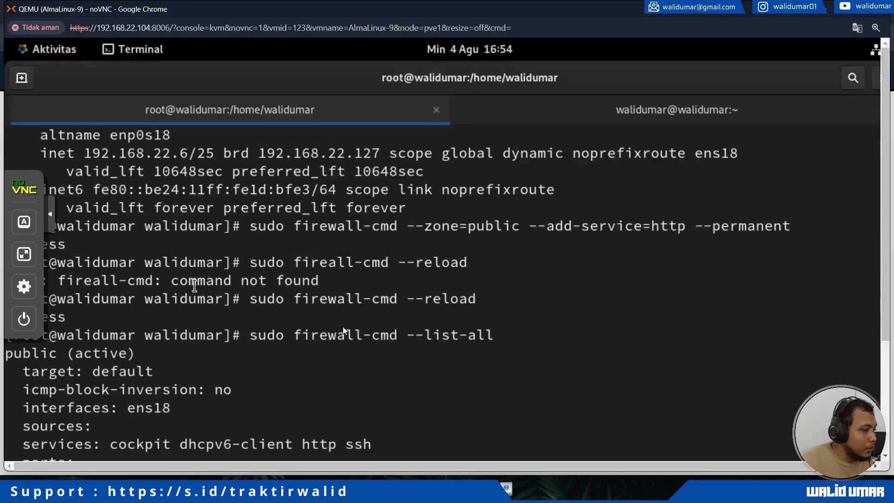
pyautogui.click(826, 7)
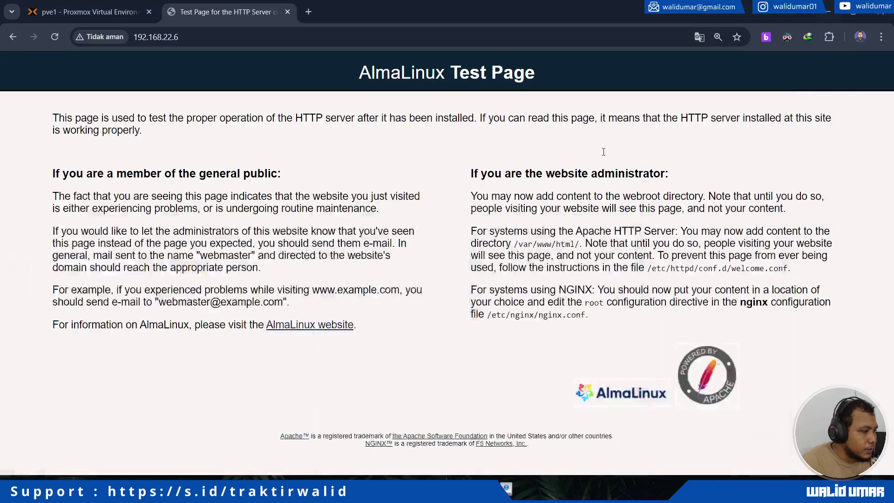
# From Command Prompt, SSH into the VM at 192.168.22.6, accepting its host key and logging in.
pyautogui.press('super')
pyautogui.write('cmd')
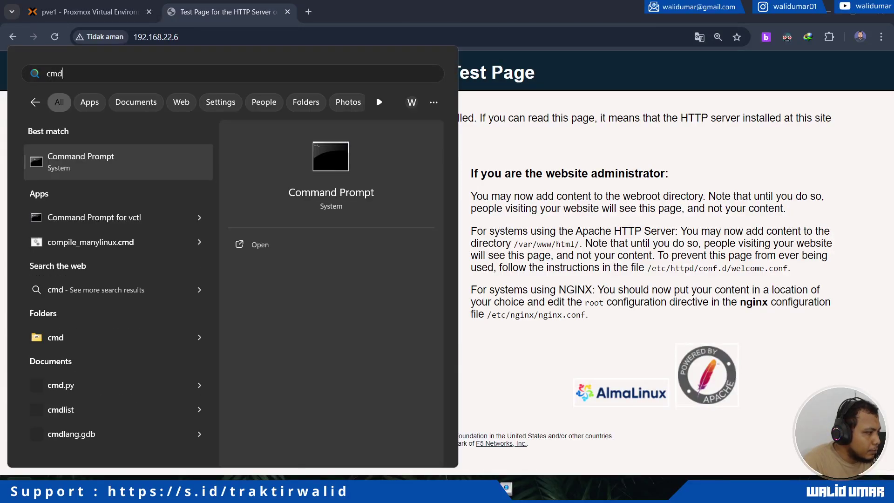
pyautogui.press('Return')
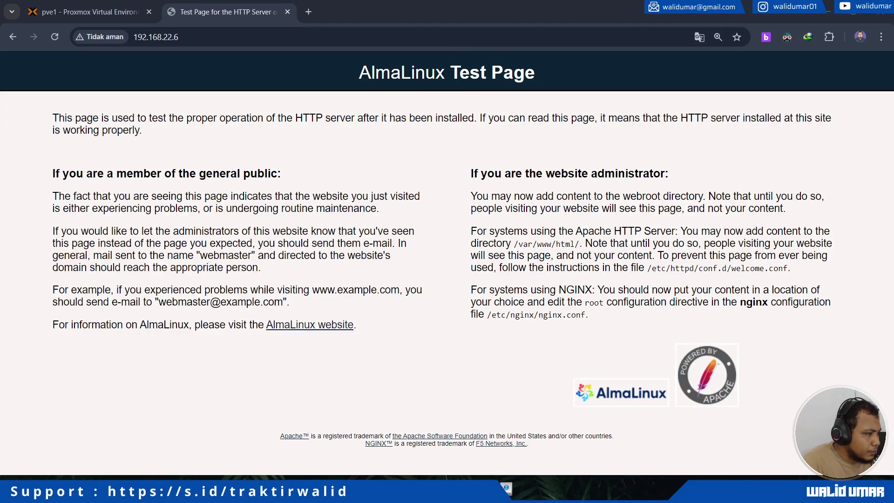
pyautogui.write('ssh walidumar@192.168.22.6')
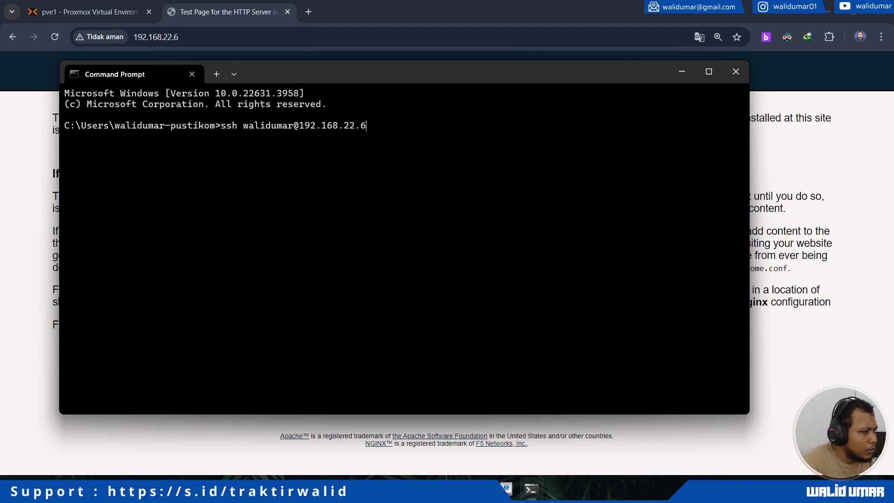
pyautogui.press('Return')
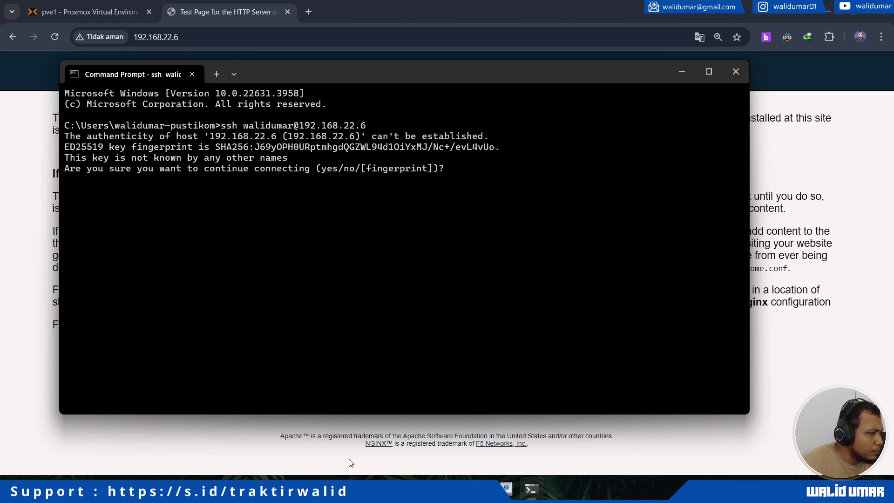
pyautogui.write('yes')
pyautogui.press('Return')
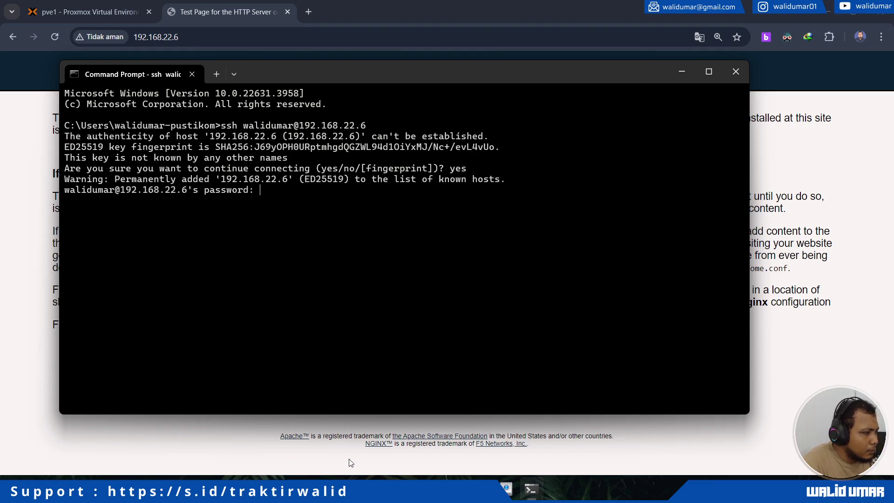
pyautogui.hotkey('ctrl', '+')
pyautogui.hotkey('ctrl', '+')
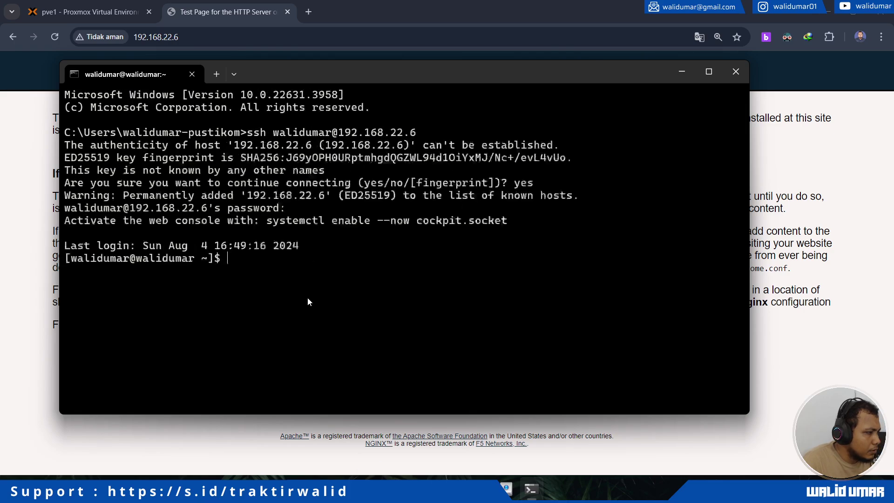
pyautogui.write('l')
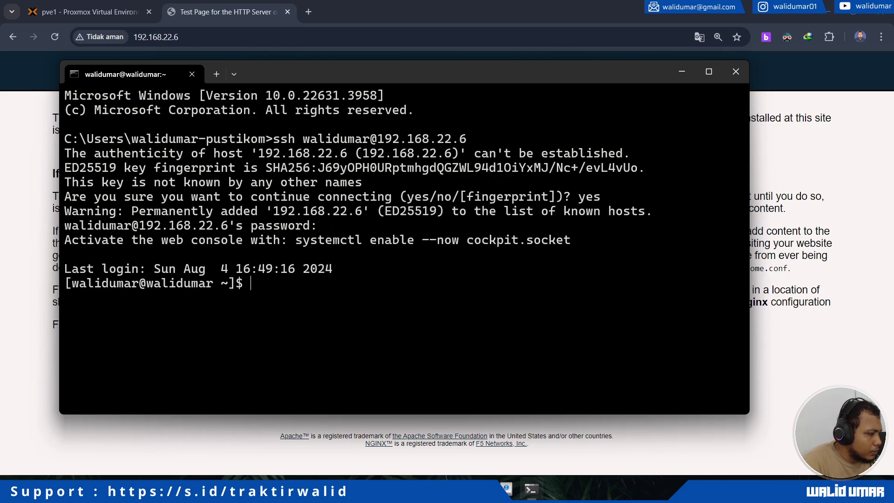
# Check the VM's network addresses with ip a and confirm internet access by pinging google.com.
pyautogui.write('ip a')
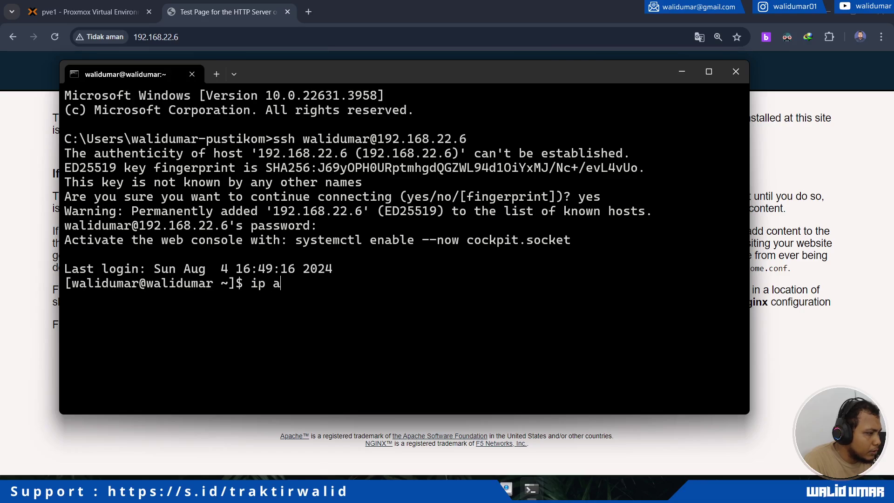
pyautogui.press('Return')
pyautogui.write('p')
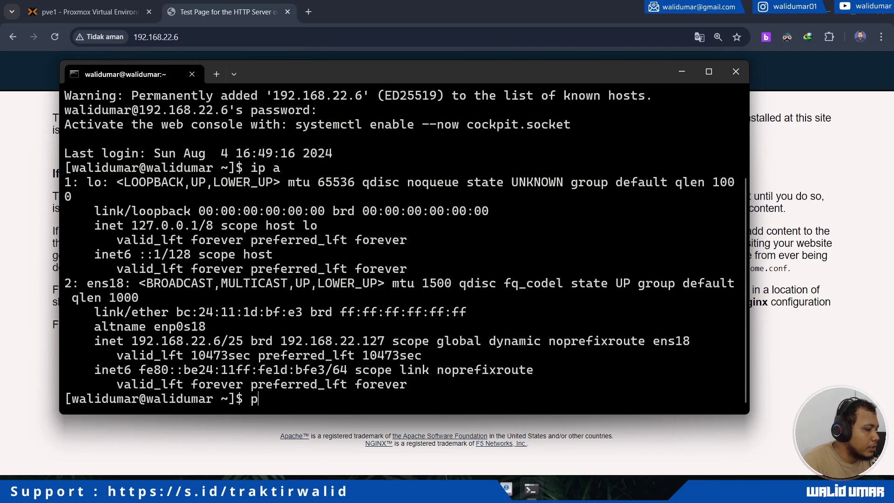
pyautogui.write('ing google.com')
pyautogui.press('Return')
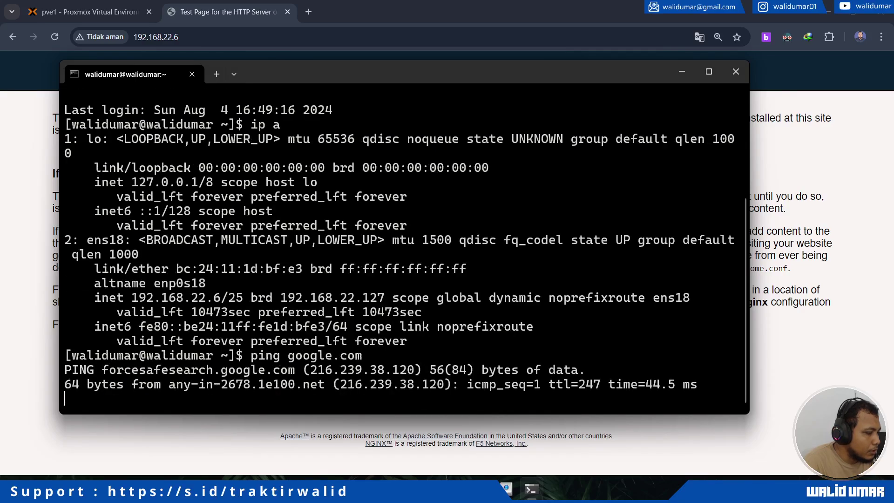
pyautogui.hotkey('ctrl', 'c')
# Start a system package update with sudo yum update and maximize the terminal window.
pyautogui.write('yum upd')
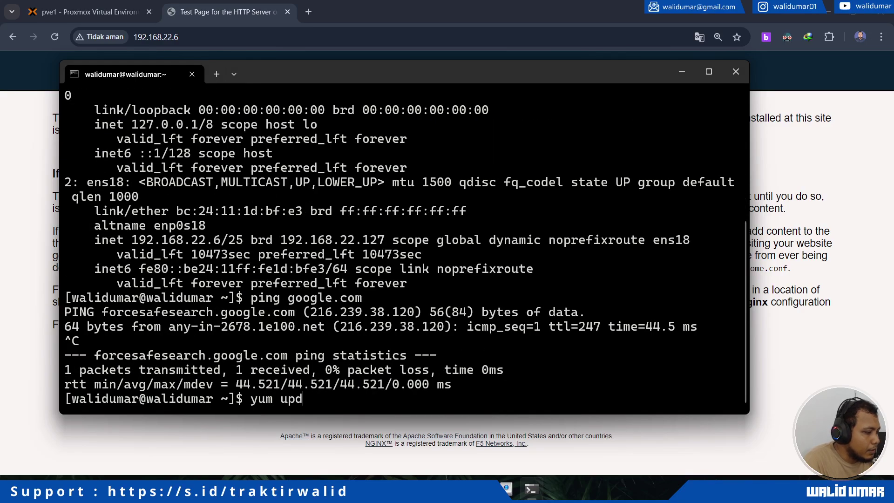
pyautogui.press('BackSpace')
pyautogui.press('BackSpace')
pyautogui.press('BackSpace')
pyautogui.press('BackSpace')
pyautogui.press('BackSpace')
pyautogui.press('BackSpace')
pyautogui.press('BackSpace')
pyautogui.press('BackSpace')
pyautogui.write('sudo y')
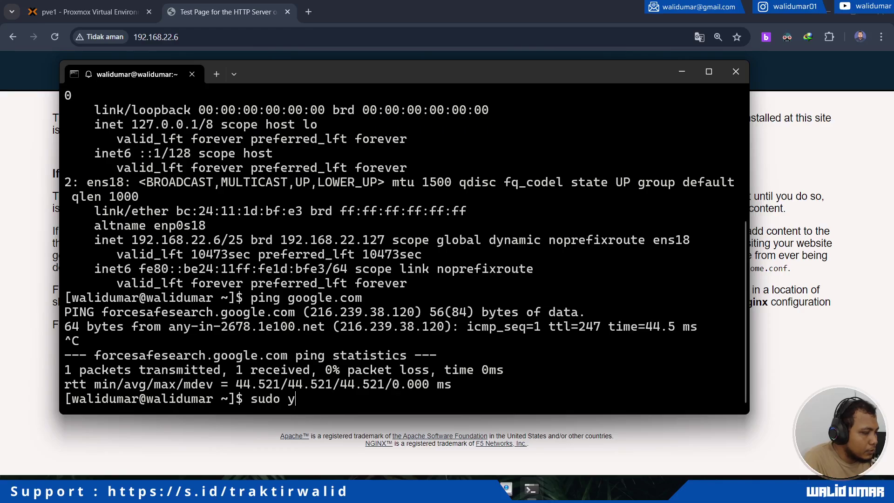
pyautogui.write('um update')
pyautogui.press('Return')
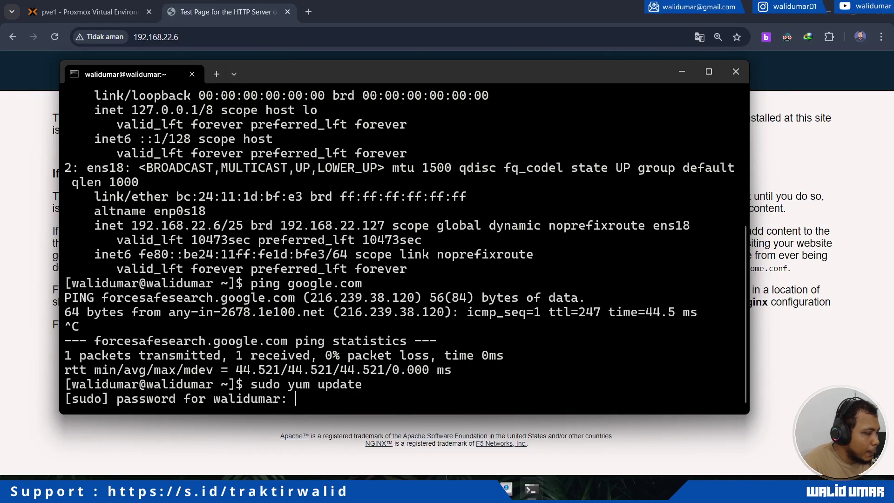
pyautogui.press('Return')
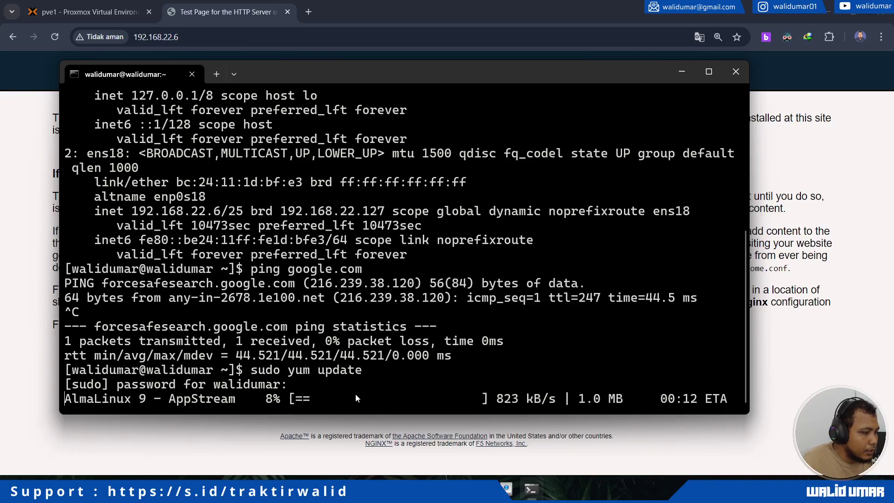
pyautogui.click(708, 72)
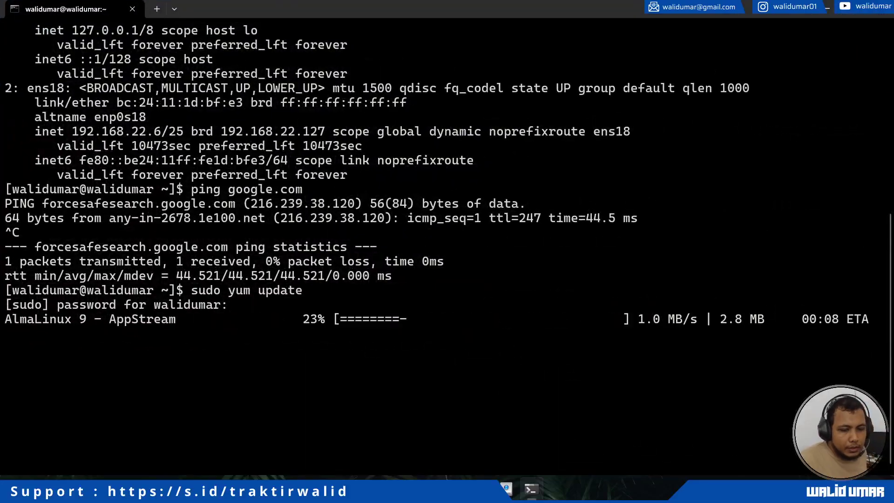